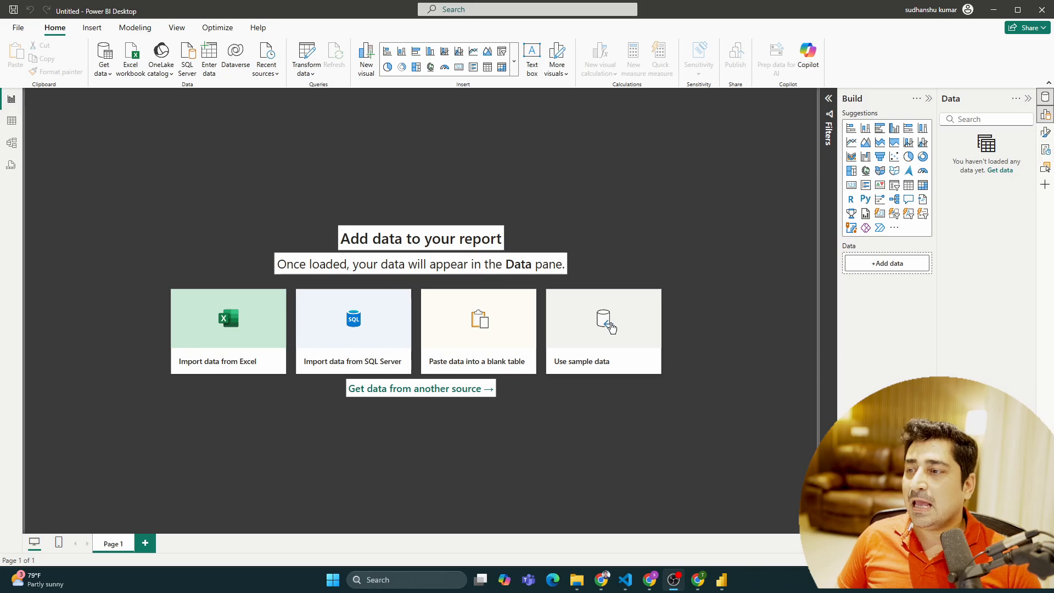
- Choose the financials table from the built-in Financial Sample.xlsx sample data and open it for transformation in Power Query Editor
{"action": "left_click", "coordinate": [602, 320]}
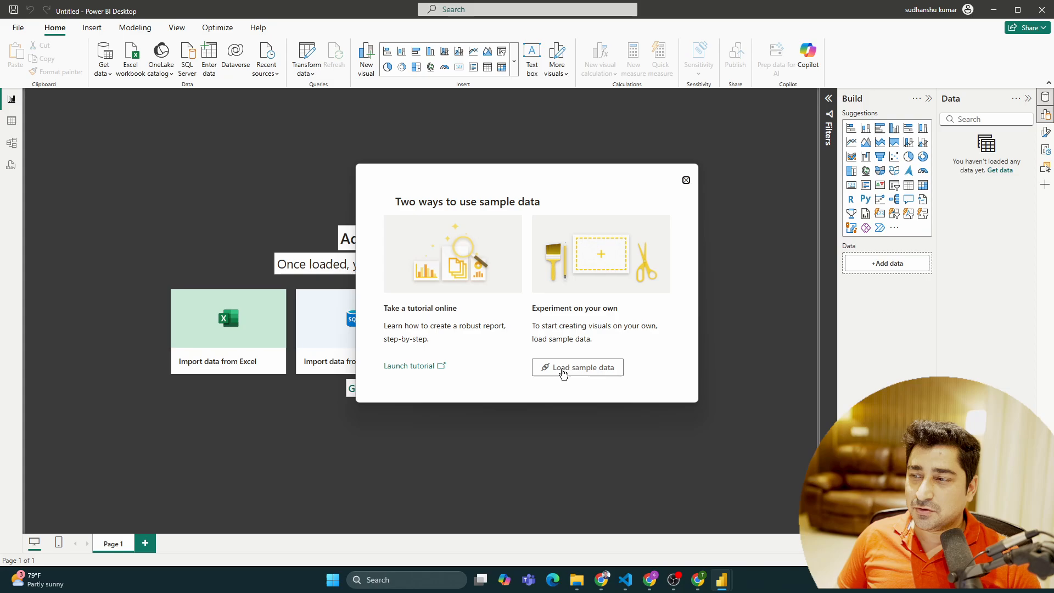
{"action": "left_click", "coordinate": [601, 367]}
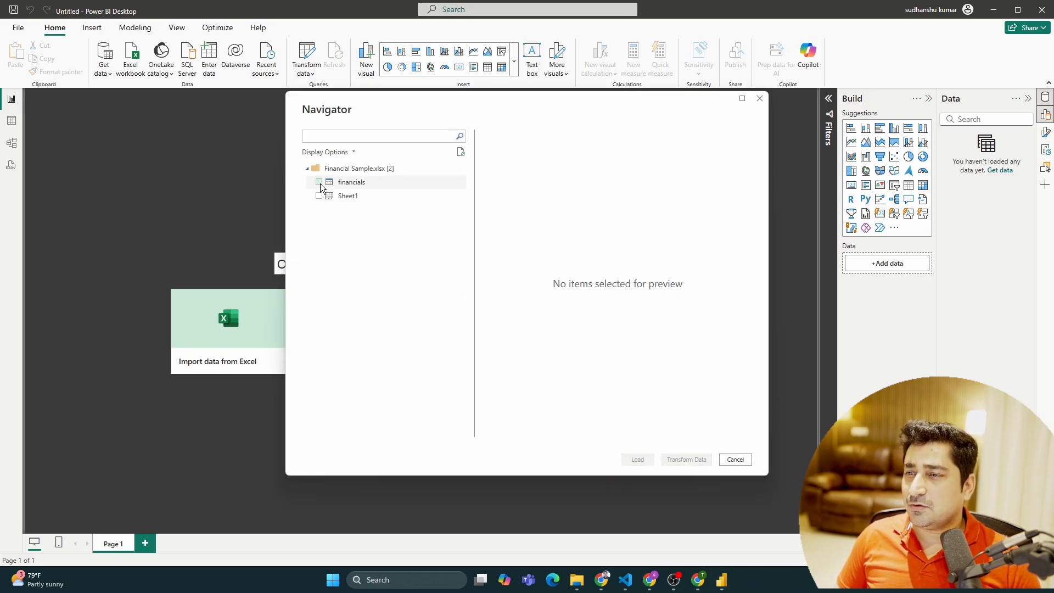
{"action": "left_click", "coordinate": [319, 182]}
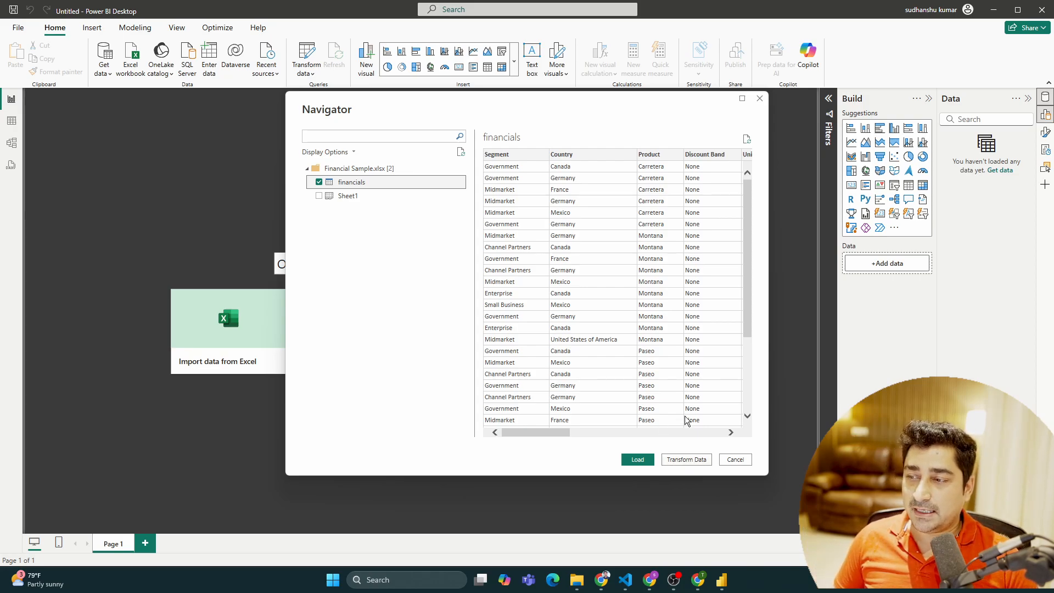
{"action": "left_click", "coordinate": [685, 459]}
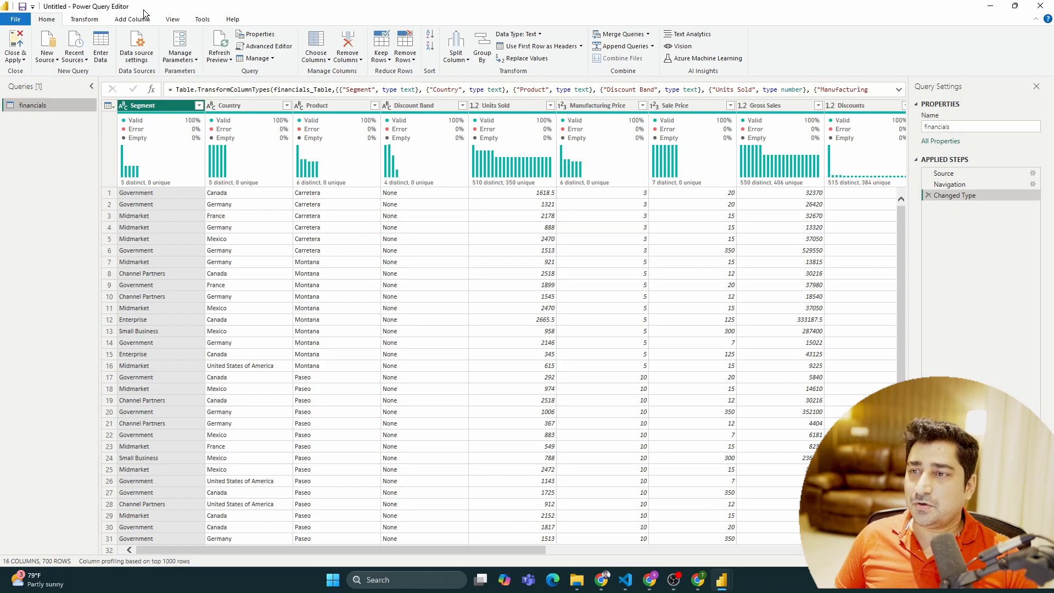
- Examine the rows of the financials query and its columns, including Segment, Country, Product, Discount Band, Units Sold, Manufacturing Price and Sale Price
{"action": "scroll", "coordinate": [567, 306], "scroll_direction": "down", "scroll_amount": 20}
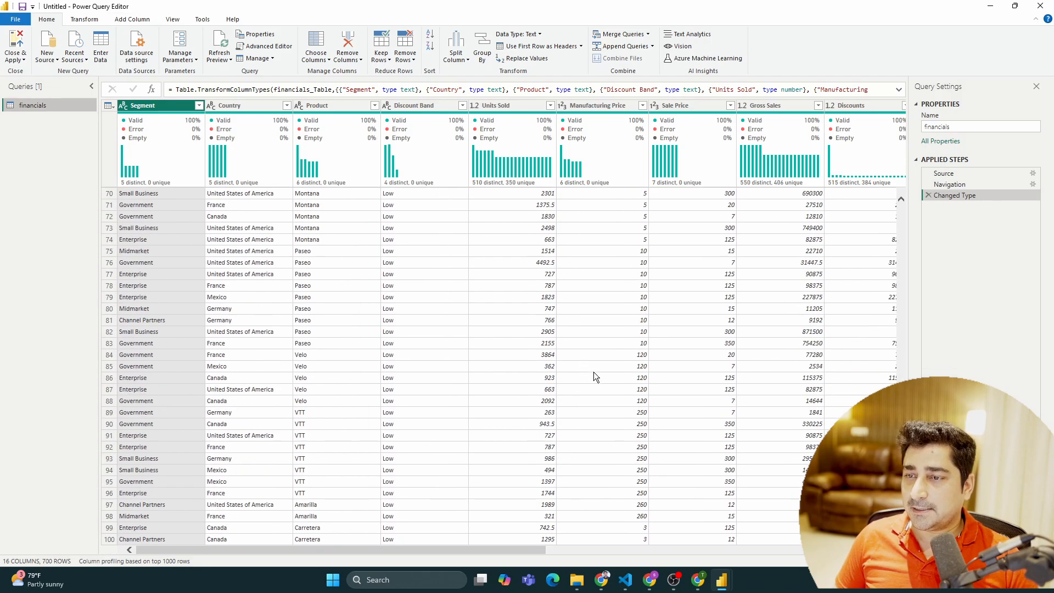
{"action": "scroll", "coordinate": [638, 380], "scroll_direction": "up", "scroll_amount": 20}
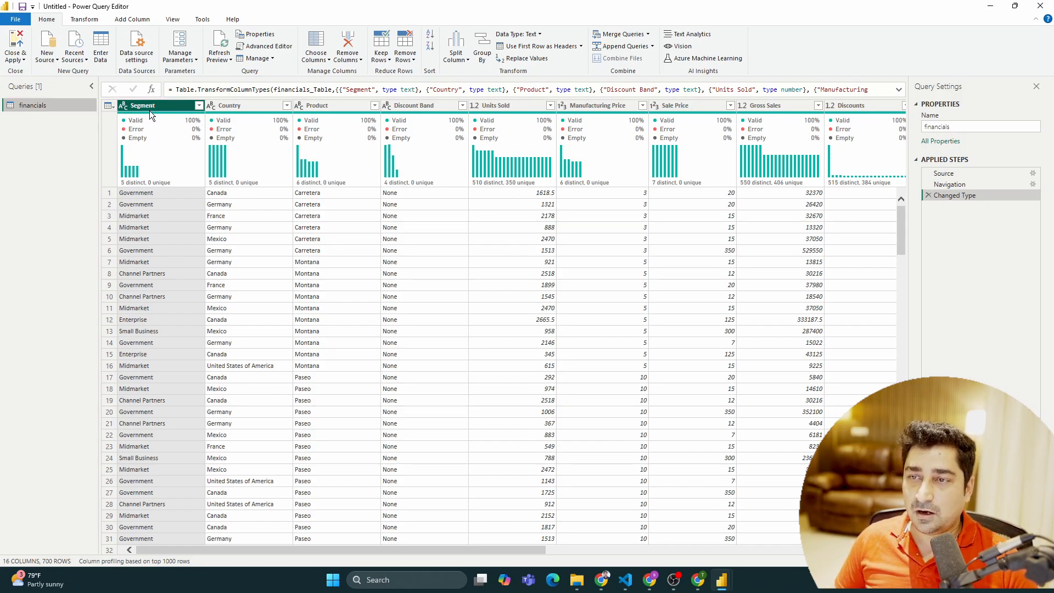
{"action": "left_click", "coordinate": [258, 253]}
{"action": "left_click", "coordinate": [341, 254]}
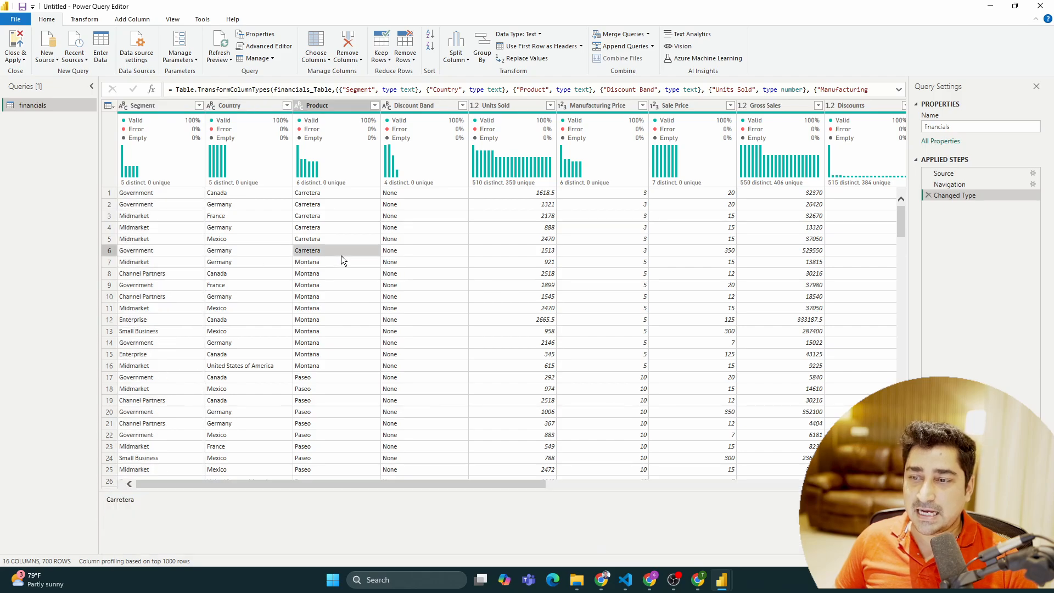
{"action": "left_click", "coordinate": [336, 191]}
{"action": "left_click", "coordinate": [529, 295]}
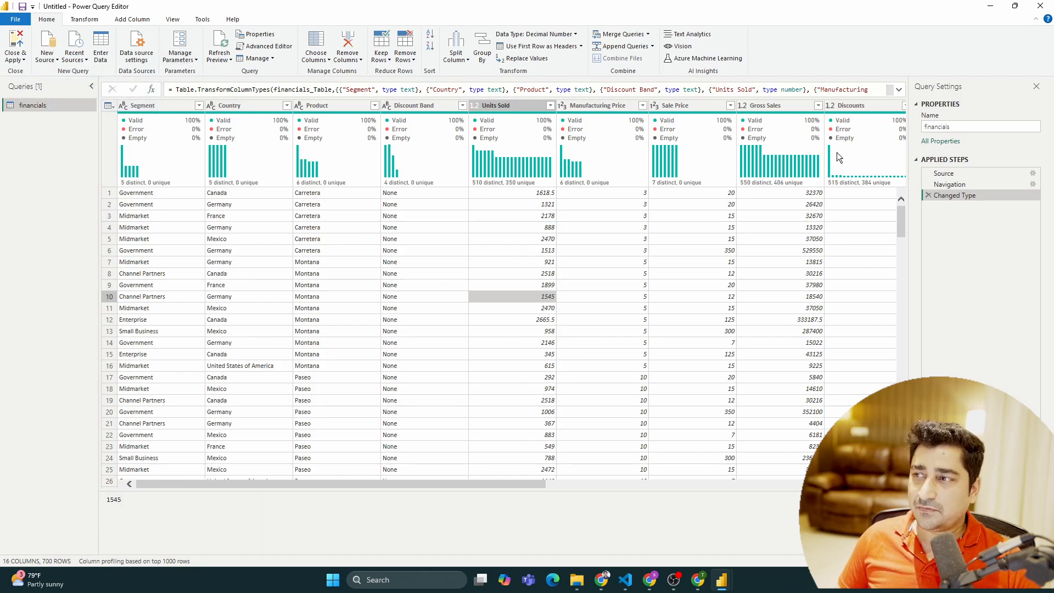
{"action": "double_click", "coordinate": [156, 107]}
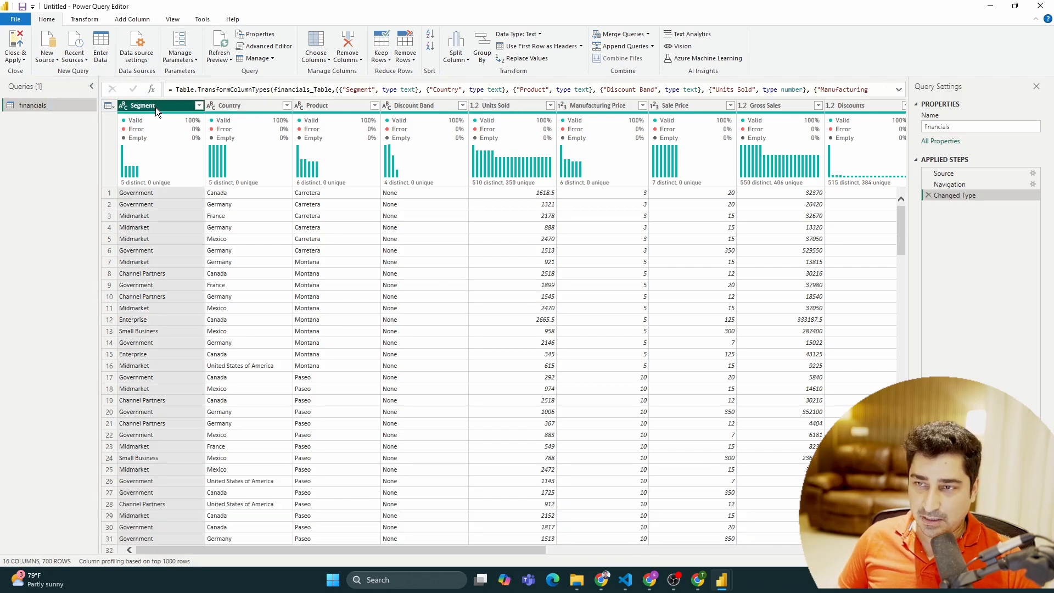
{"action": "double_click", "coordinate": [231, 105]}
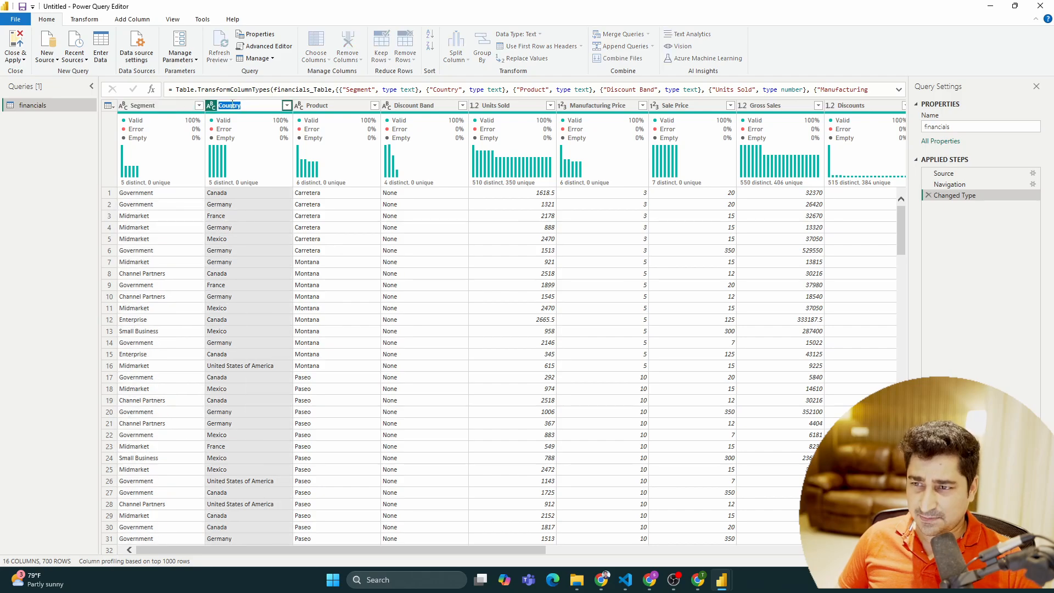
{"action": "double_click", "coordinate": [317, 105]}
{"action": "left_click", "coordinate": [412, 105]}
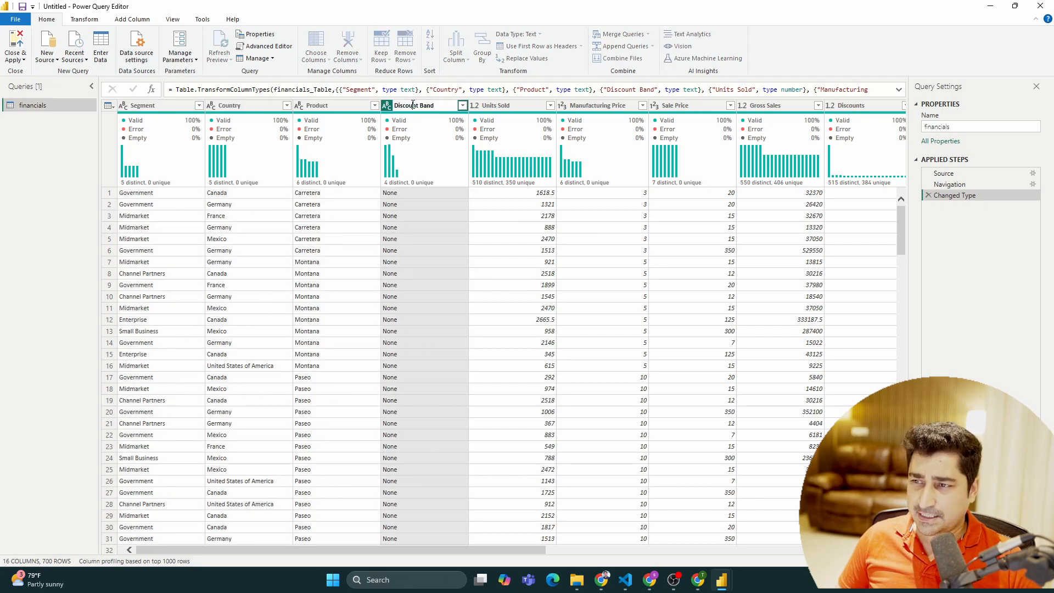
{"action": "double_click", "coordinate": [486, 107]}
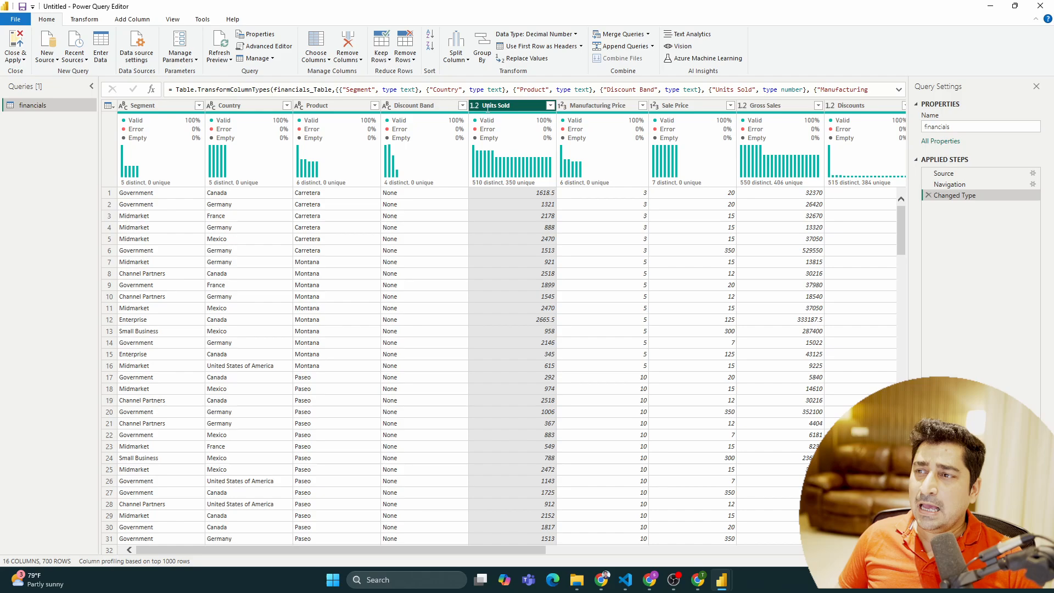
{"action": "double_click", "coordinate": [578, 107]}
{"action": "left_click", "coordinate": [515, 258]}
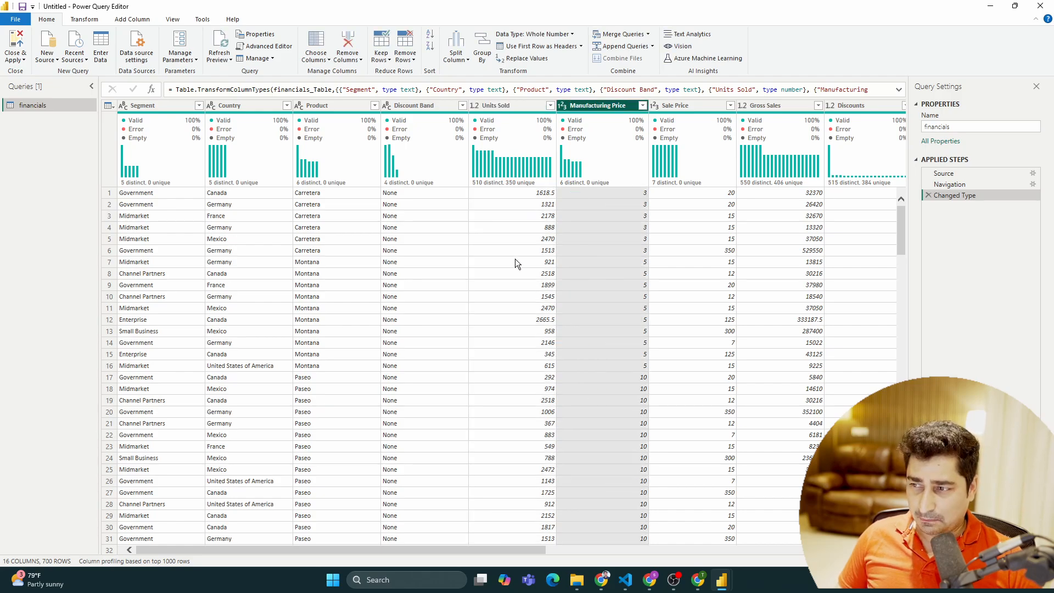
{"action": "left_click", "coordinate": [769, 261]}
{"action": "left_click", "coordinate": [686, 263]}
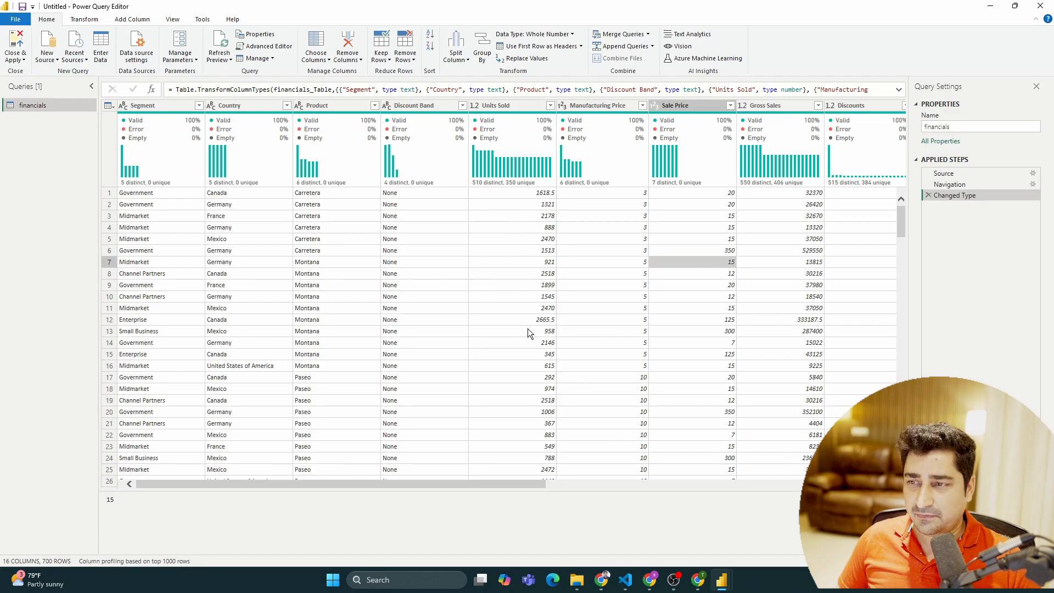
{"action": "left_click", "coordinate": [283, 263]}
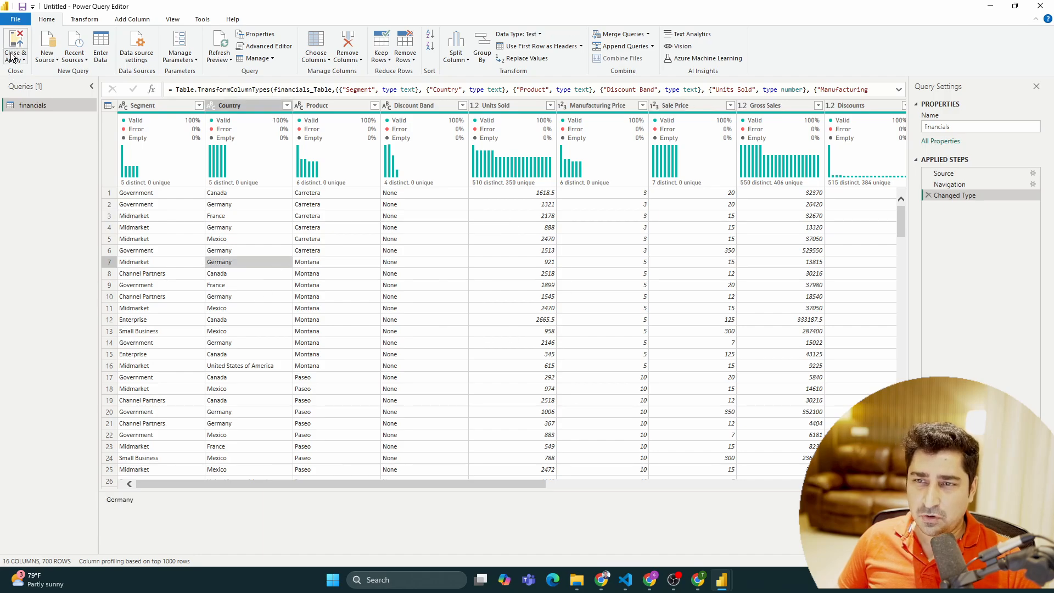
- Close Power Query Editor and return to the report with the financials table loaded
{"action": "left_click", "coordinate": [17, 60]}
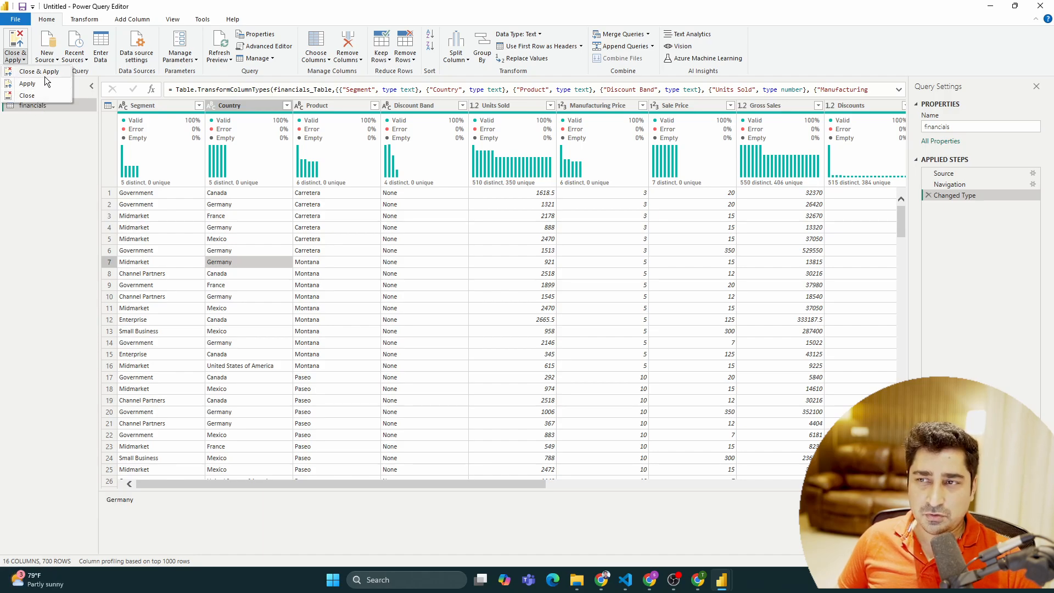
{"action": "left_click", "coordinate": [53, 95]}
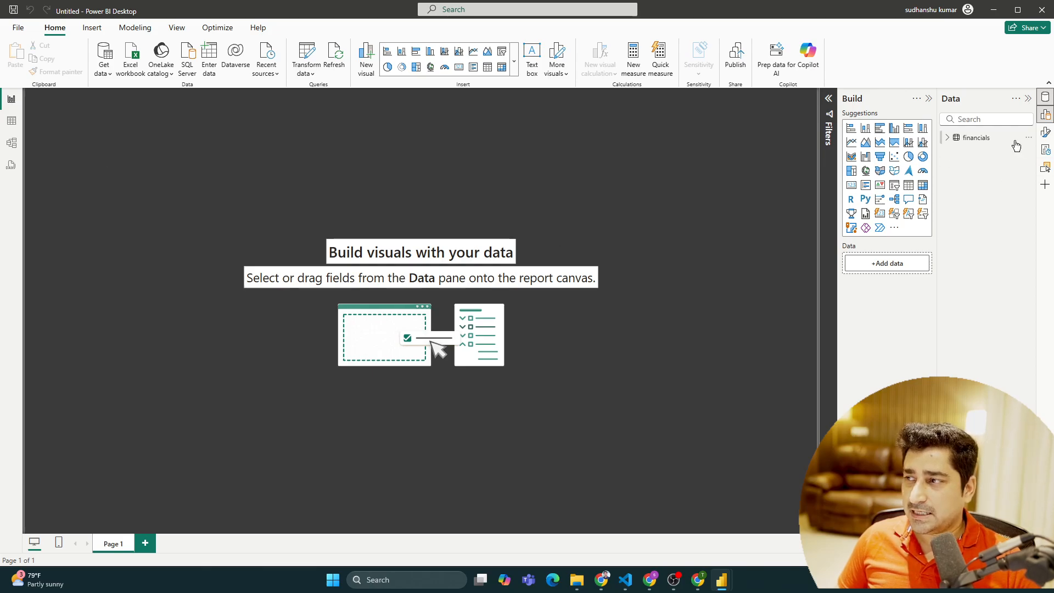
- Keep the Data pane shown and expand the financials table to list its fields
{"action": "left_click", "coordinate": [1045, 98]}
{"action": "left_click", "coordinate": [1045, 97]}
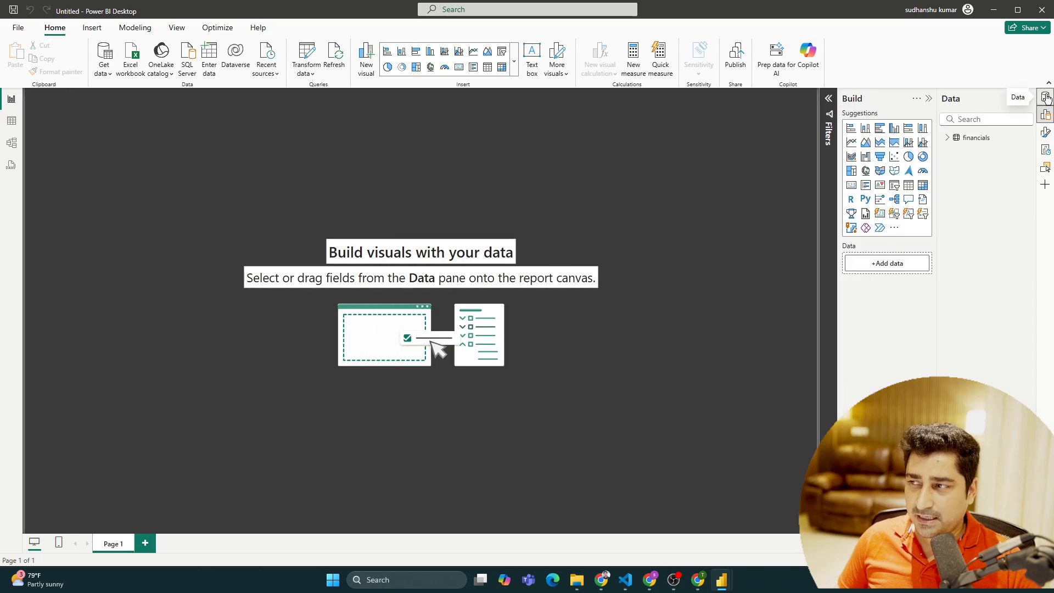
{"action": "left_click", "coordinate": [1045, 98]}
{"action": "left_click", "coordinate": [1045, 97]}
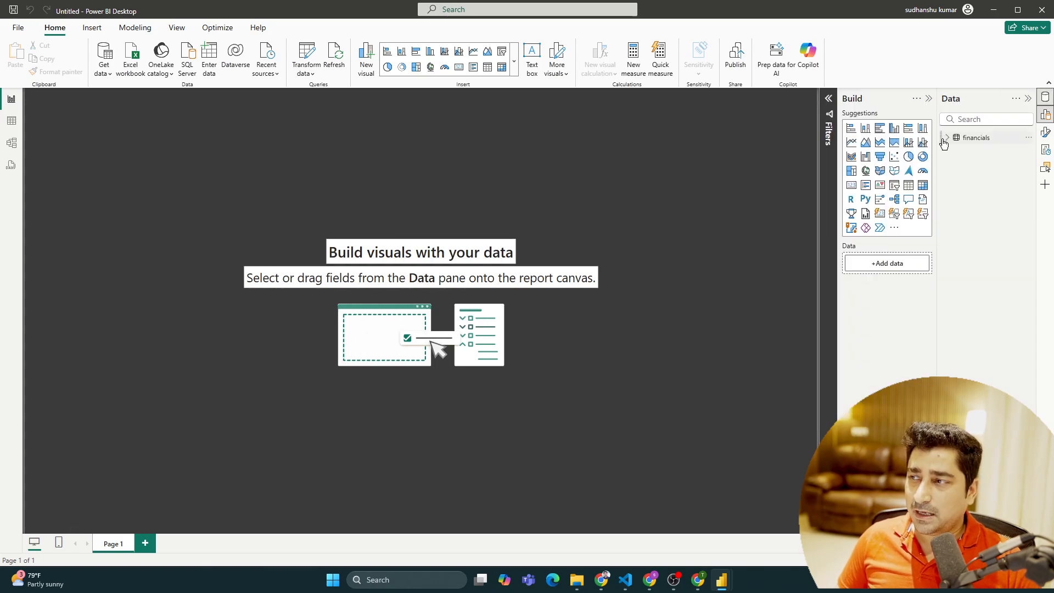
{"action": "left_click", "coordinate": [947, 137]}
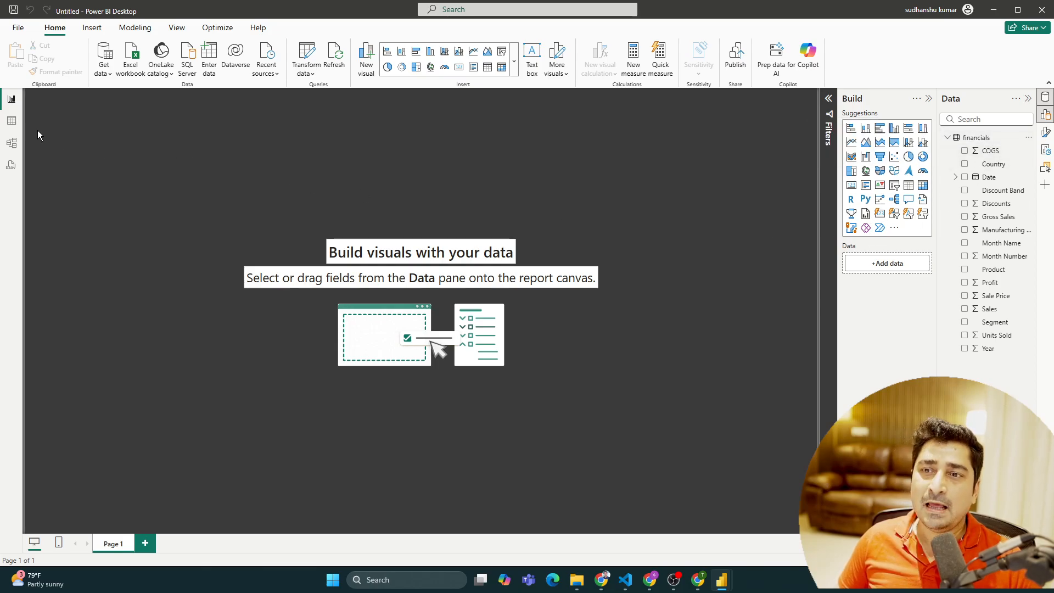
- In Table view, examine the financials fields COGS, Country and Discount Band, and expand the Date field down to its hierarchy
{"action": "left_click", "coordinate": [15, 121]}
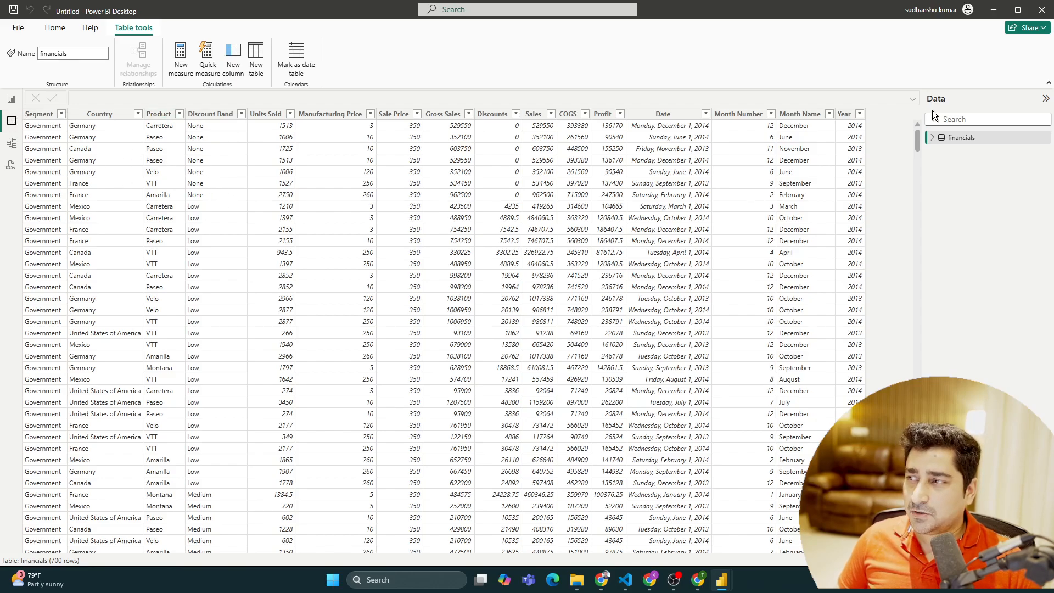
{"action": "left_click", "coordinate": [932, 137]}
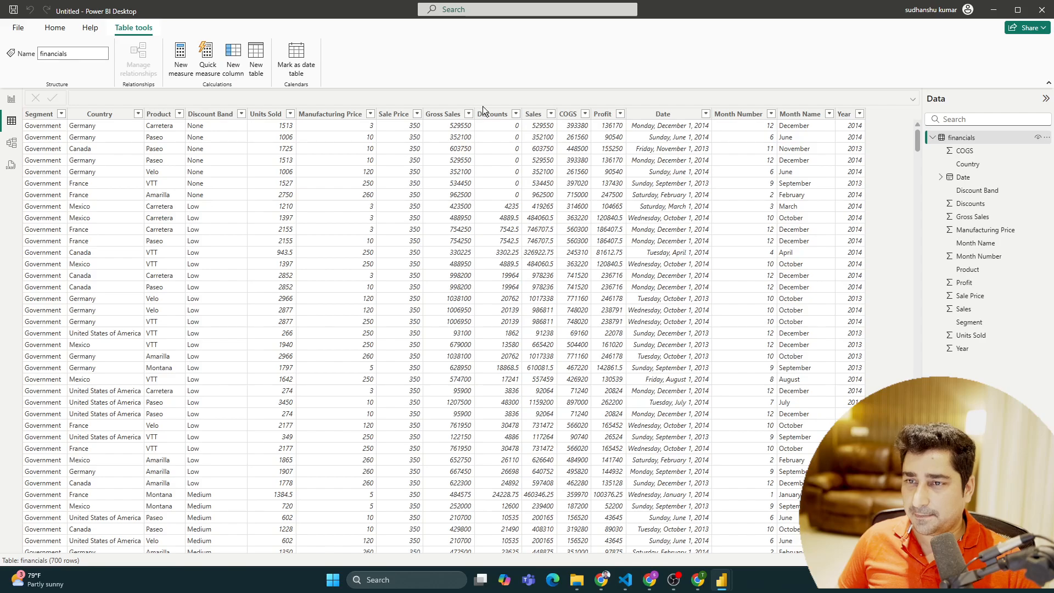
{"action": "left_click", "coordinate": [994, 154]}
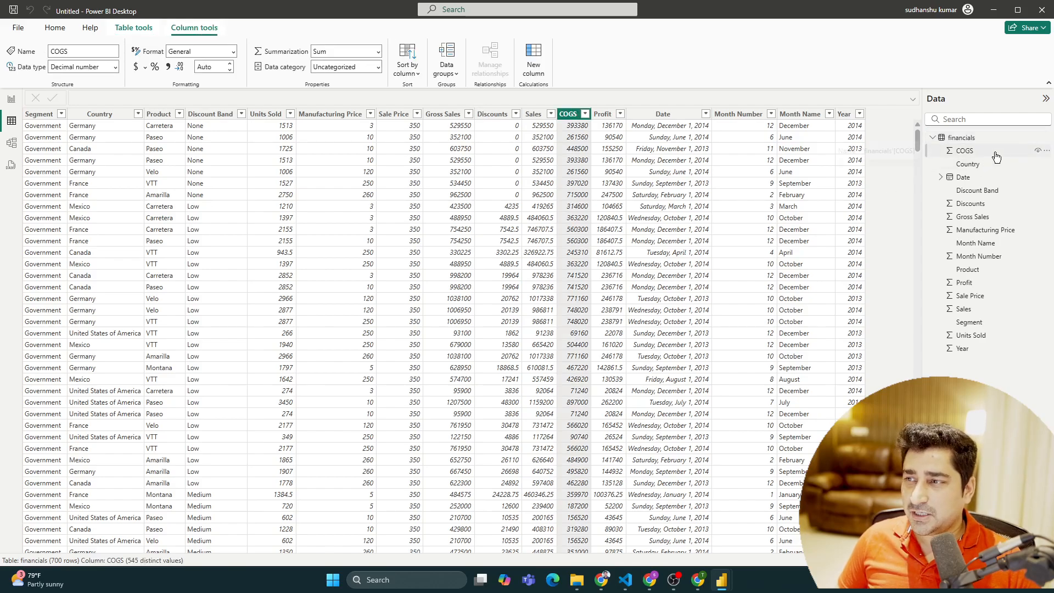
{"action": "left_click", "coordinate": [983, 166]}
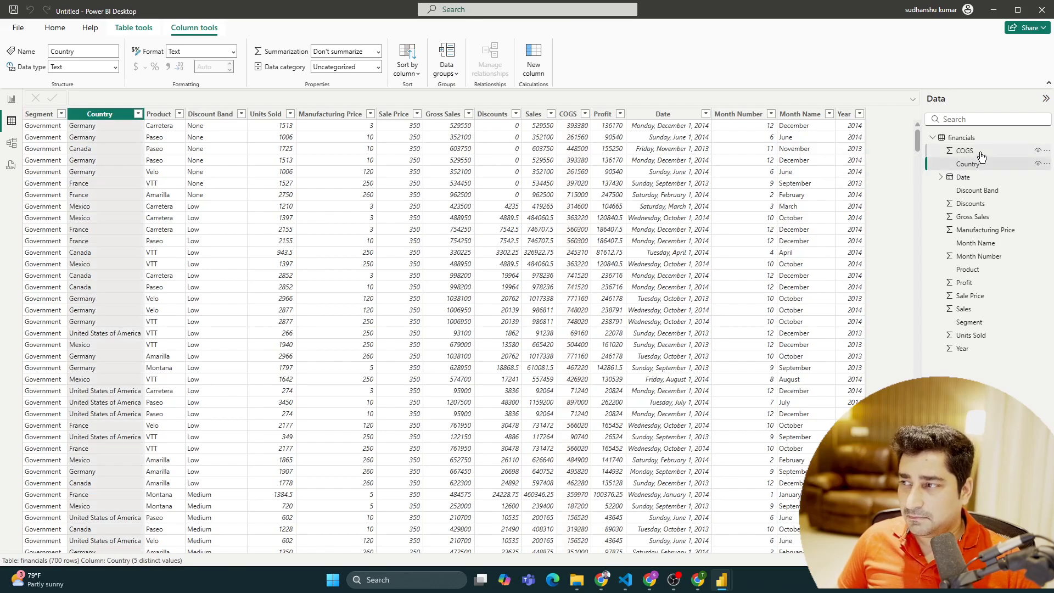
{"action": "left_click", "coordinate": [941, 178]}
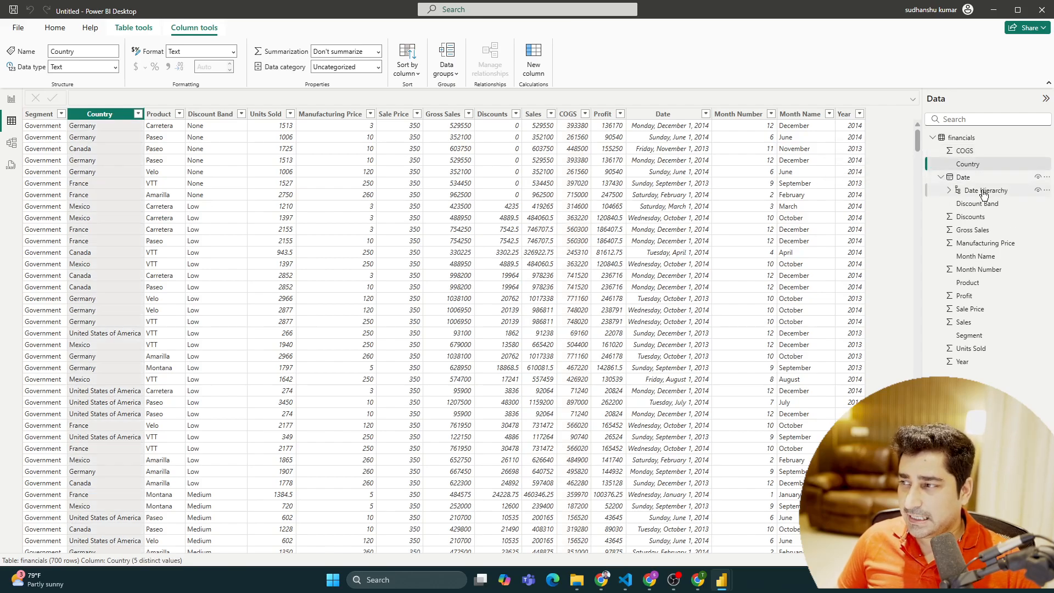
{"action": "left_click", "coordinate": [994, 208]}
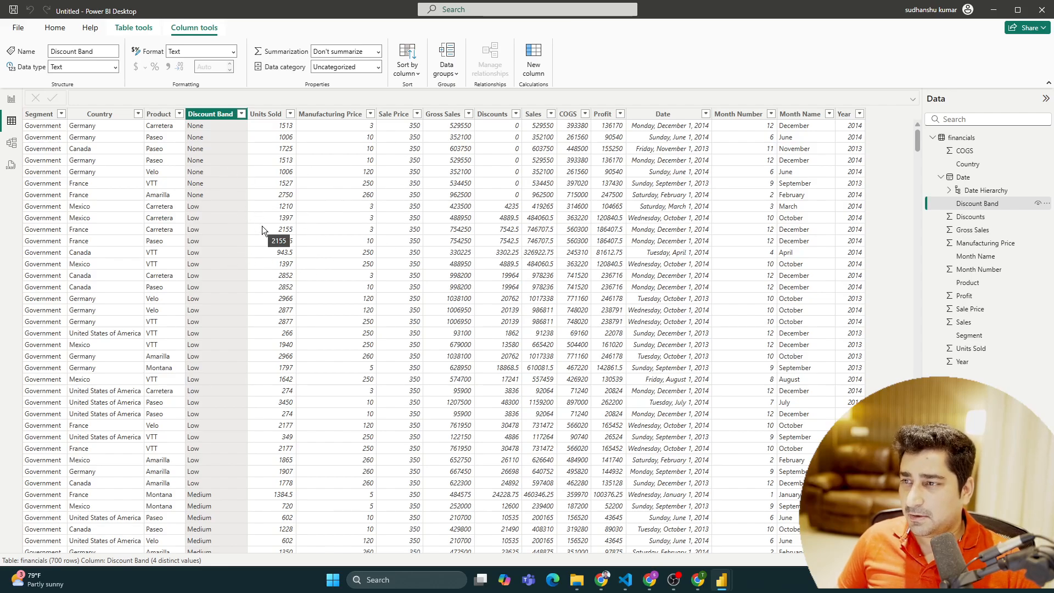
- Set the default summarization of the COGS column to Don't summarize
{"action": "left_click", "coordinate": [967, 151]}
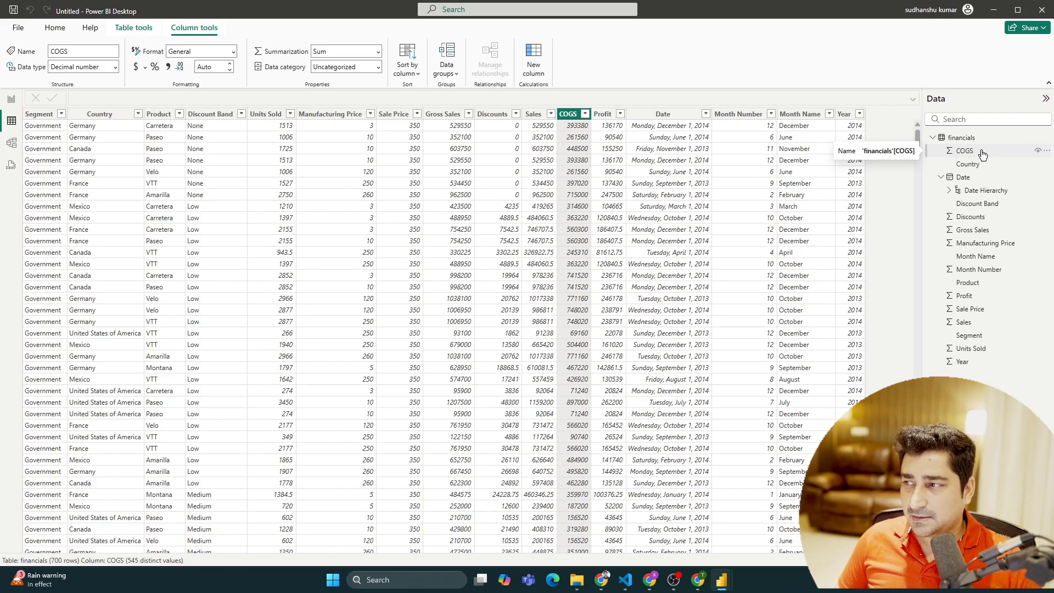
{"action": "left_click", "coordinate": [377, 53]}
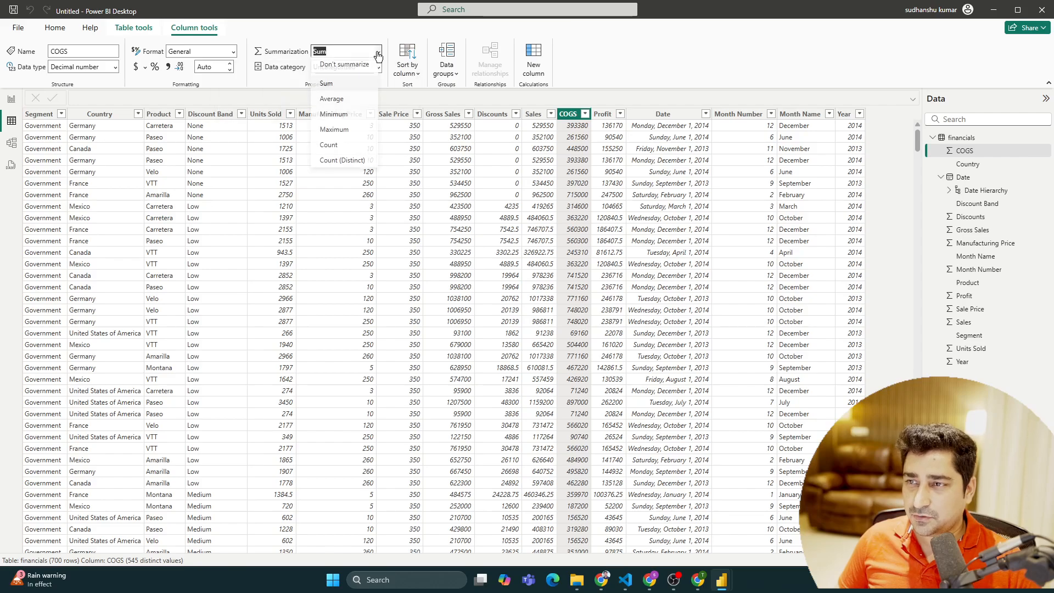
{"action": "left_click", "coordinate": [348, 66]}
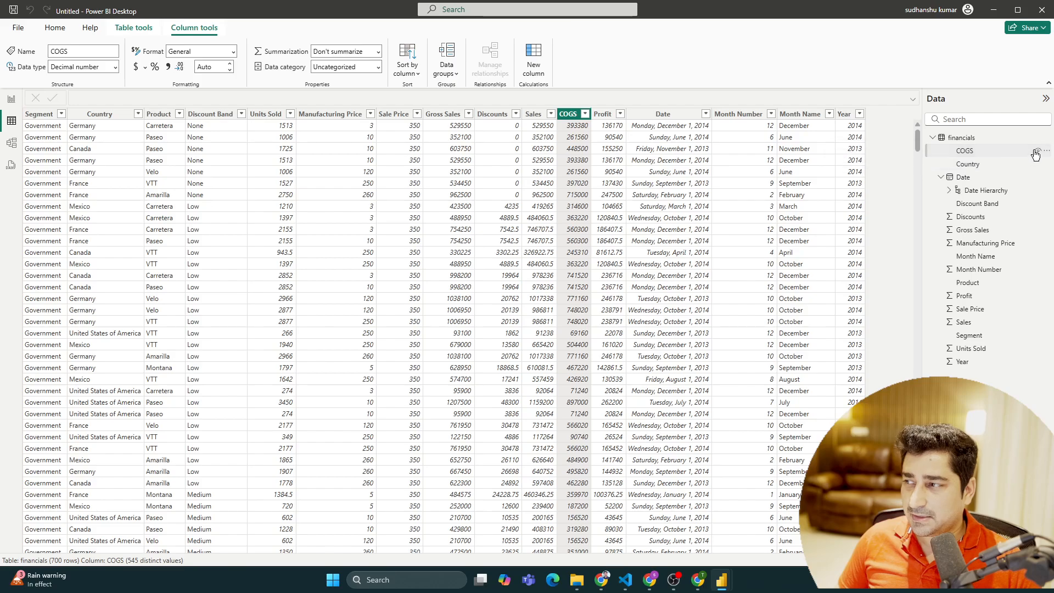
- Hide the COGS column and unhide it again
{"action": "left_click", "coordinate": [1036, 151]}
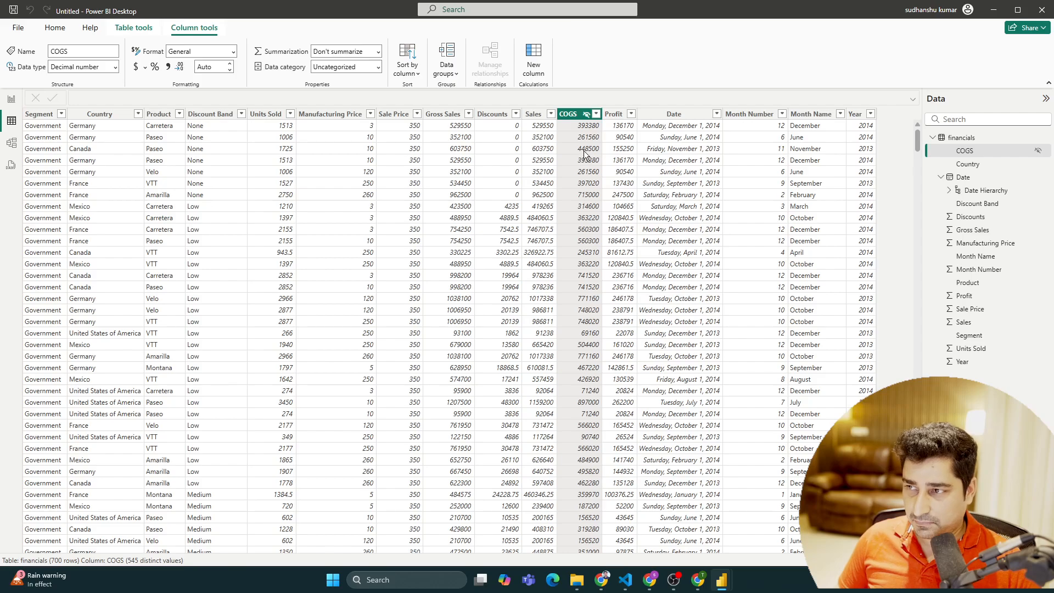
{"action": "left_click", "coordinate": [1038, 151]}
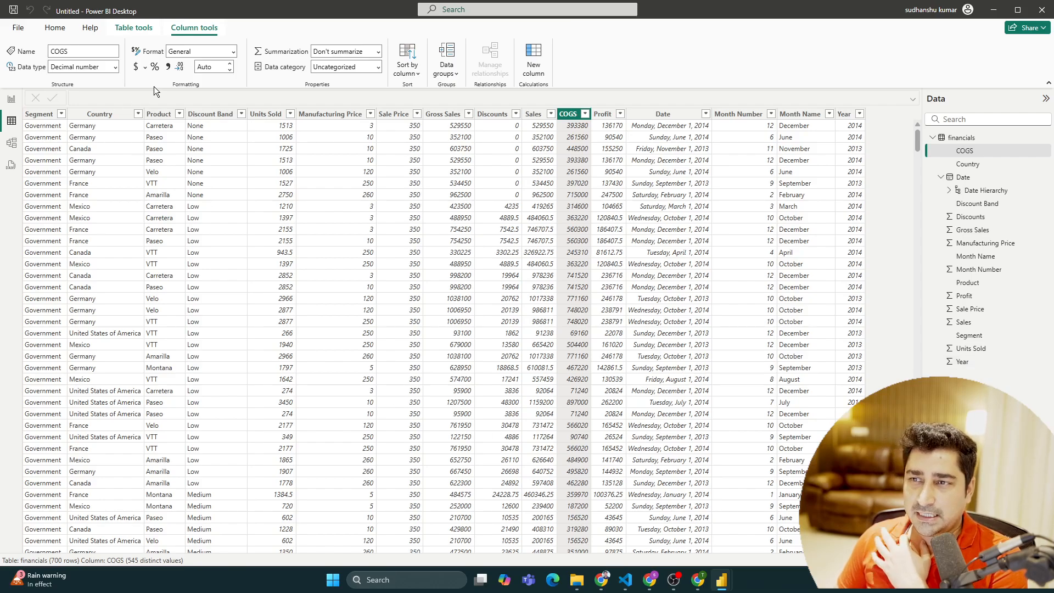
- In Model view, enlarge the financials table card downward until all its fields fit
{"action": "left_click", "coordinate": [12, 144]}
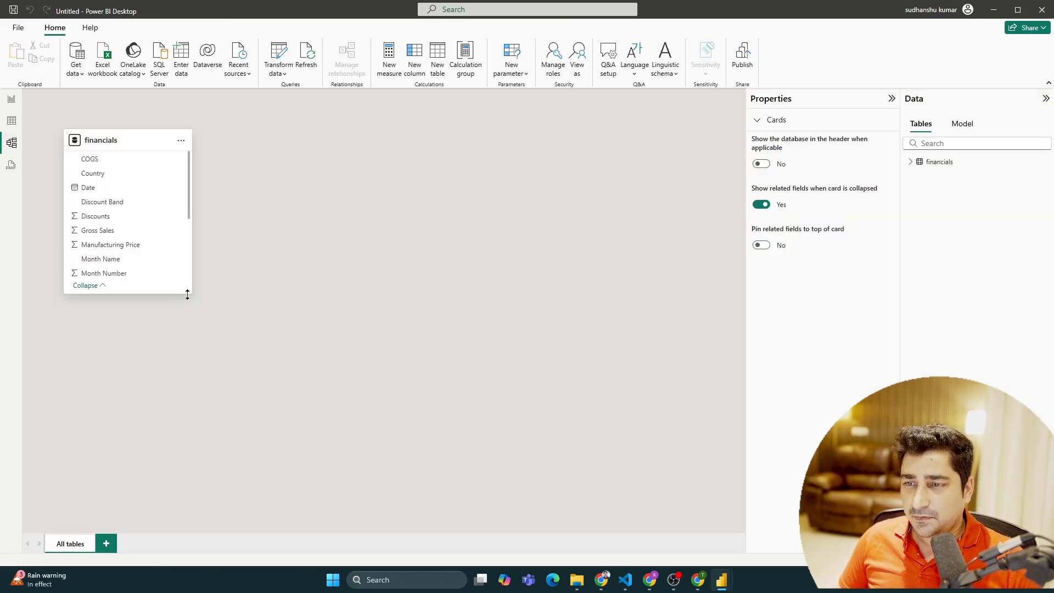
{"action": "left_click_drag", "start_coordinate": [187, 295], "coordinate": [263, 424]}
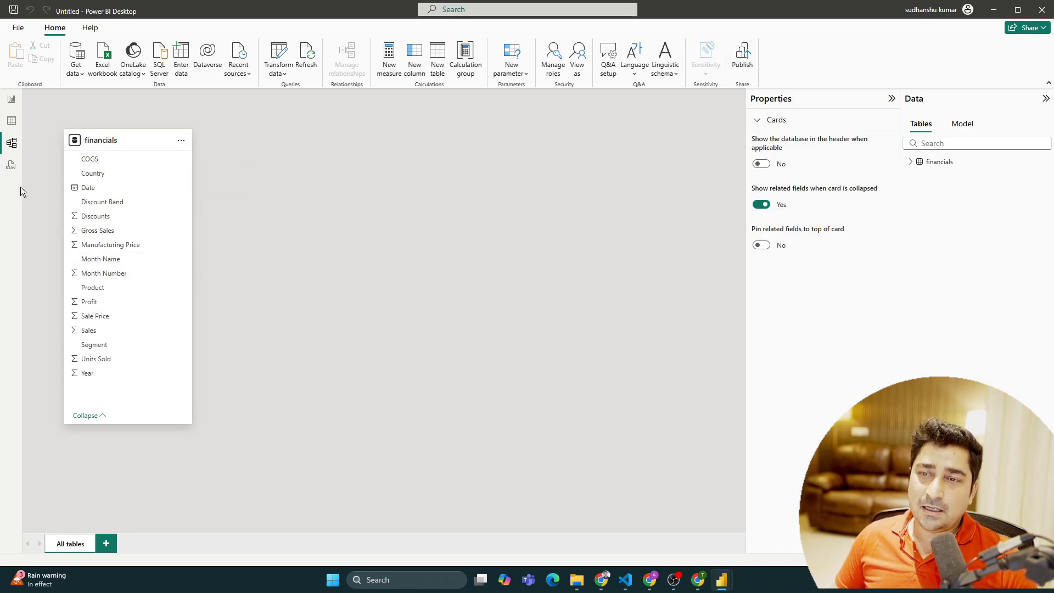
- Look at the DAX query view and return to the empty report page
{"action": "left_click", "coordinate": [11, 166]}
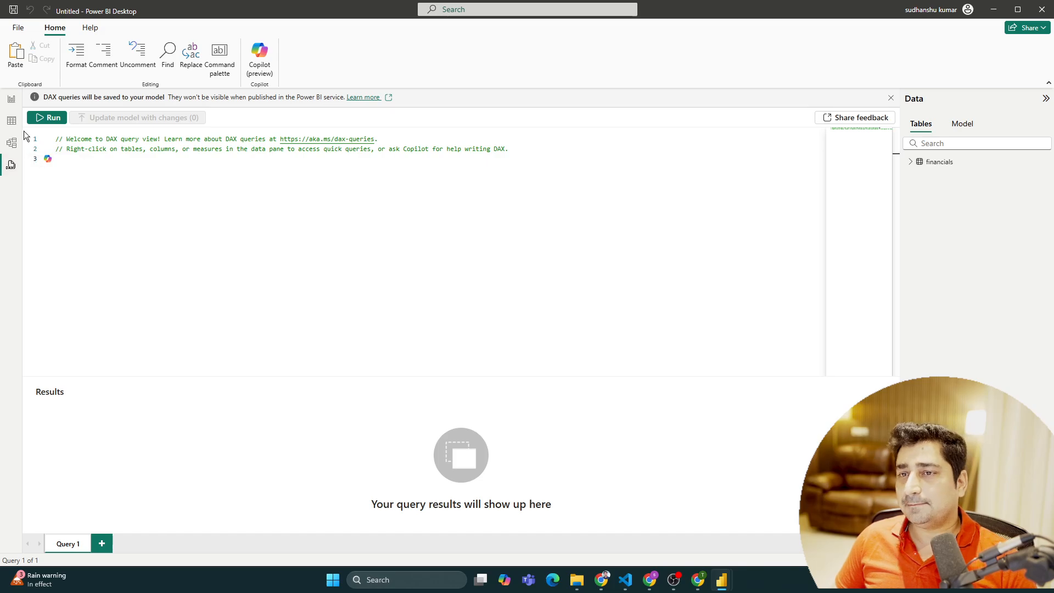
{"action": "left_click", "coordinate": [9, 102]}
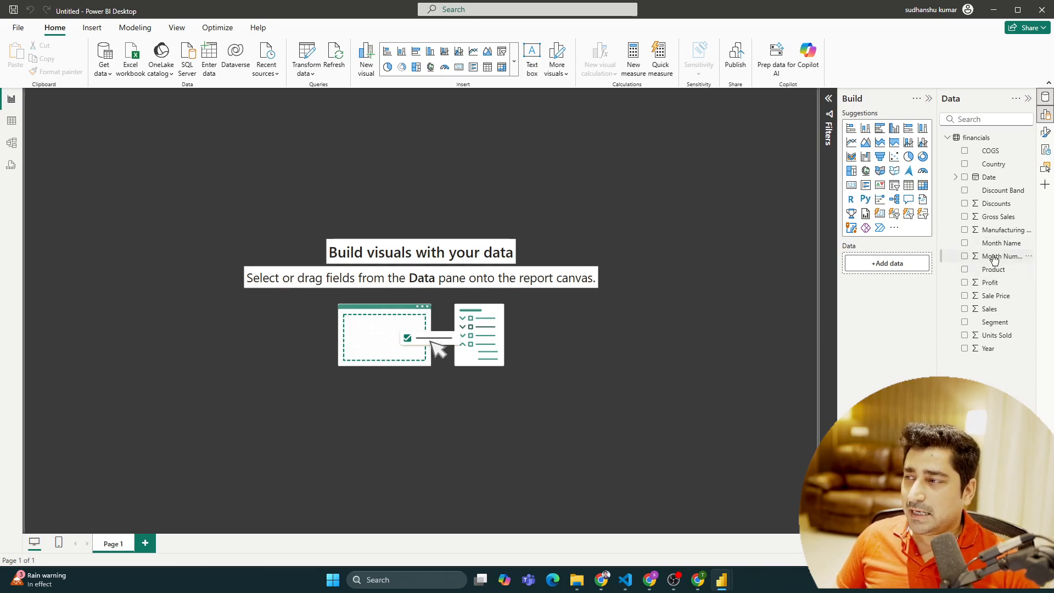
- Create six separate cards on the report page for Month Number, Sale Price, Sales, Year, Units Sold and Discounts
{"action": "left_click_drag", "start_coordinate": [996, 262], "coordinate": [206, 206]}
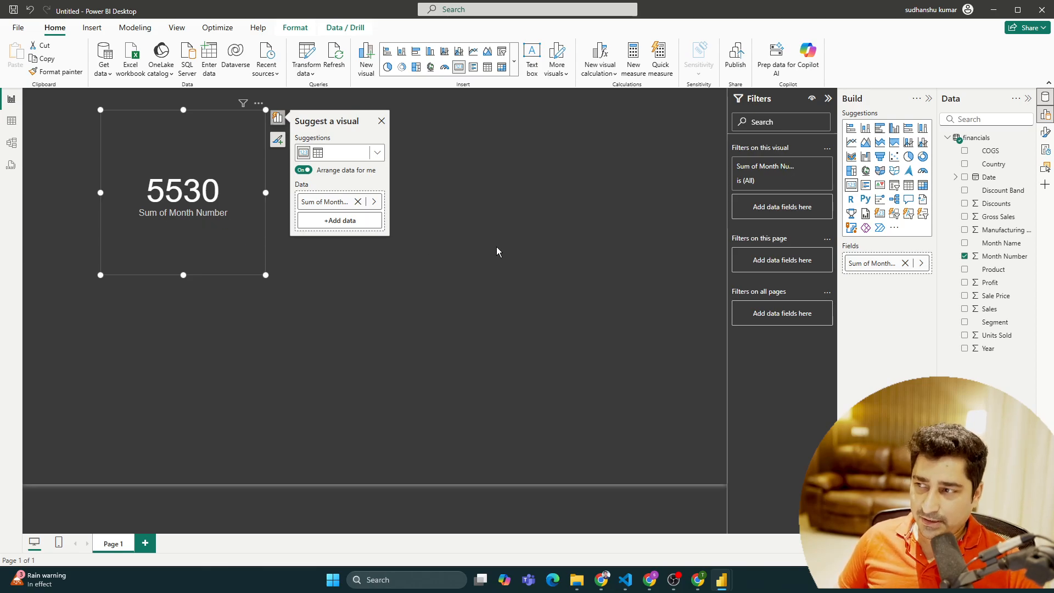
{"action": "left_click", "coordinate": [485, 311]}
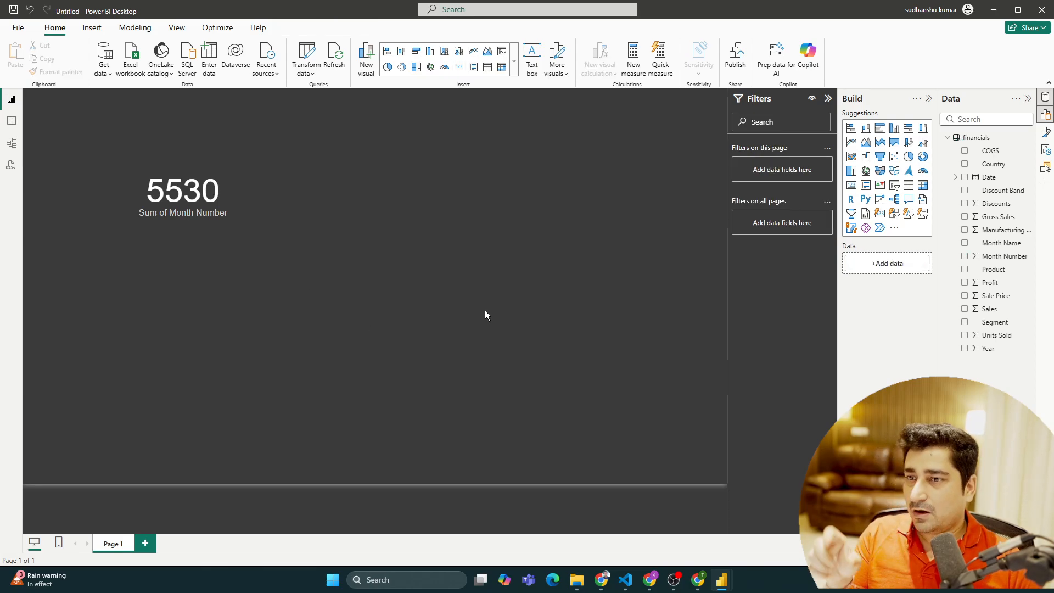
{"action": "left_click", "coordinate": [192, 202]}
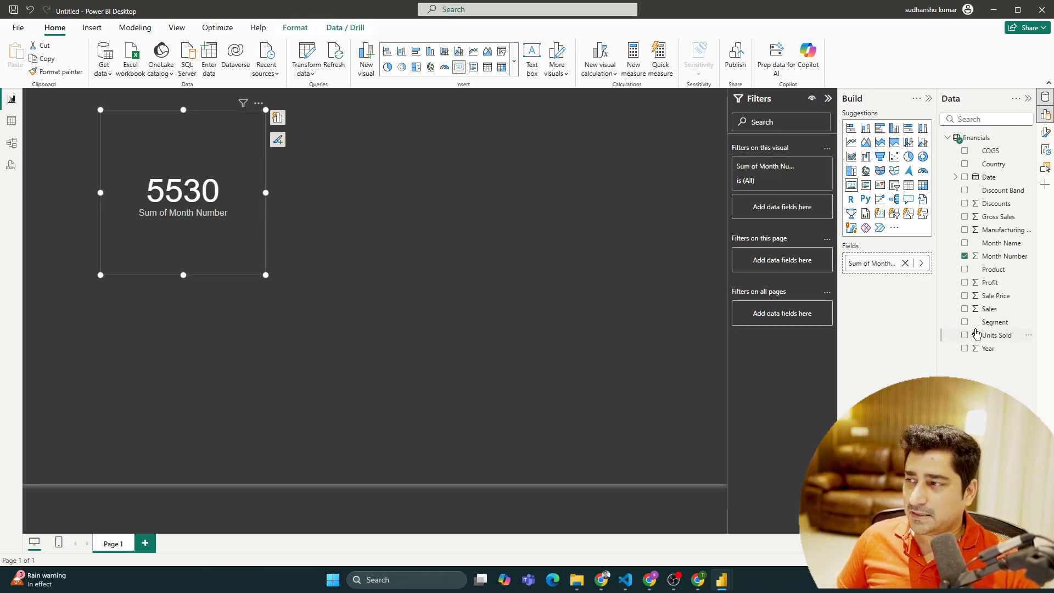
{"action": "left_click_drag", "start_coordinate": [987, 296], "coordinate": [328, 177]}
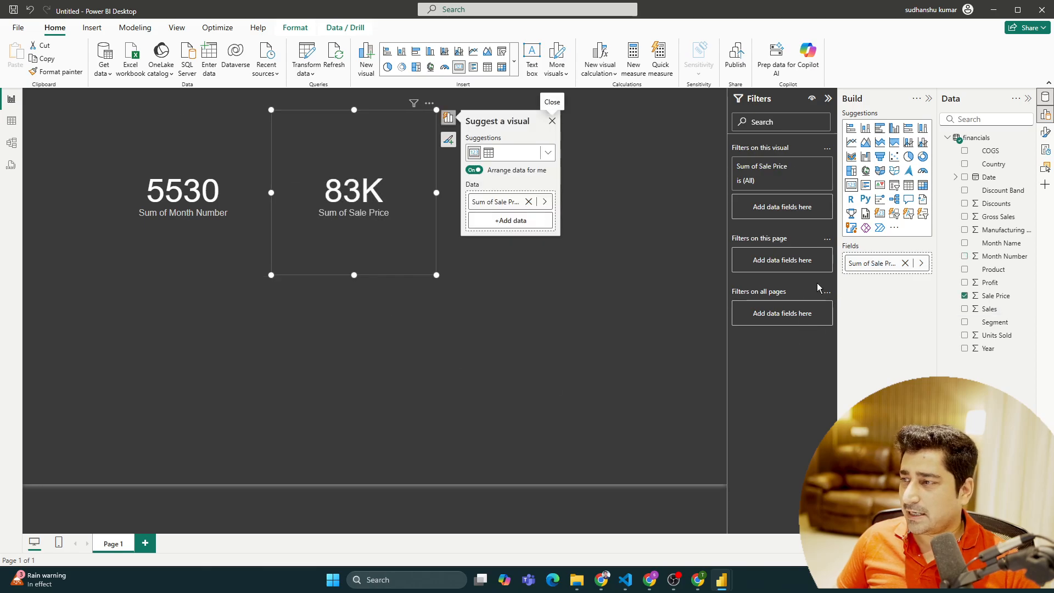
{"action": "left_click_drag", "start_coordinate": [989, 309], "coordinate": [627, 184]}
{"action": "left_click_drag", "start_coordinate": [990, 357], "coordinate": [63, 316]}
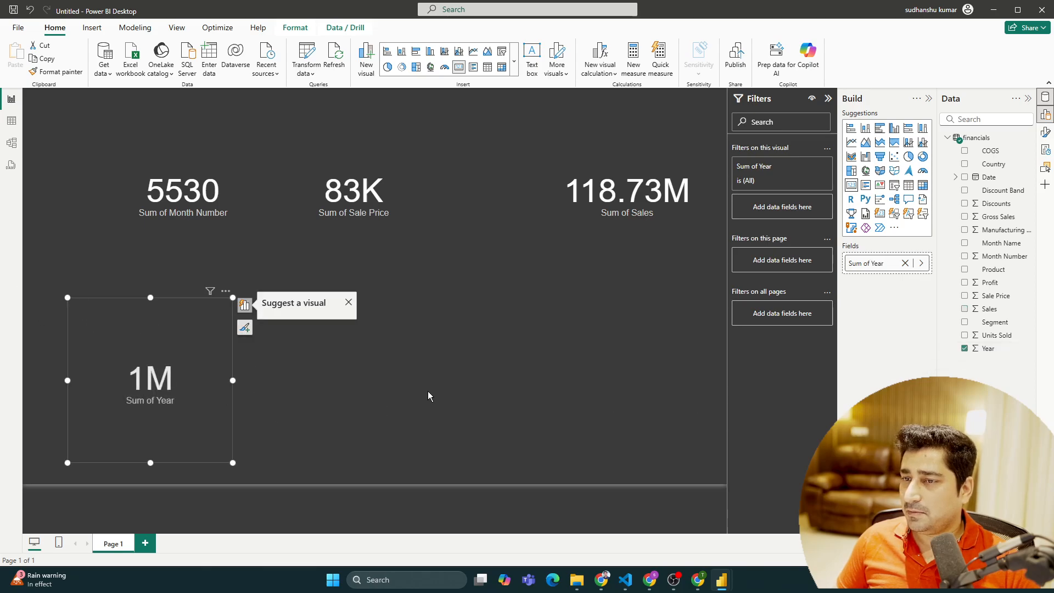
{"action": "left_click_drag", "start_coordinate": [995, 336], "coordinate": [462, 330]}
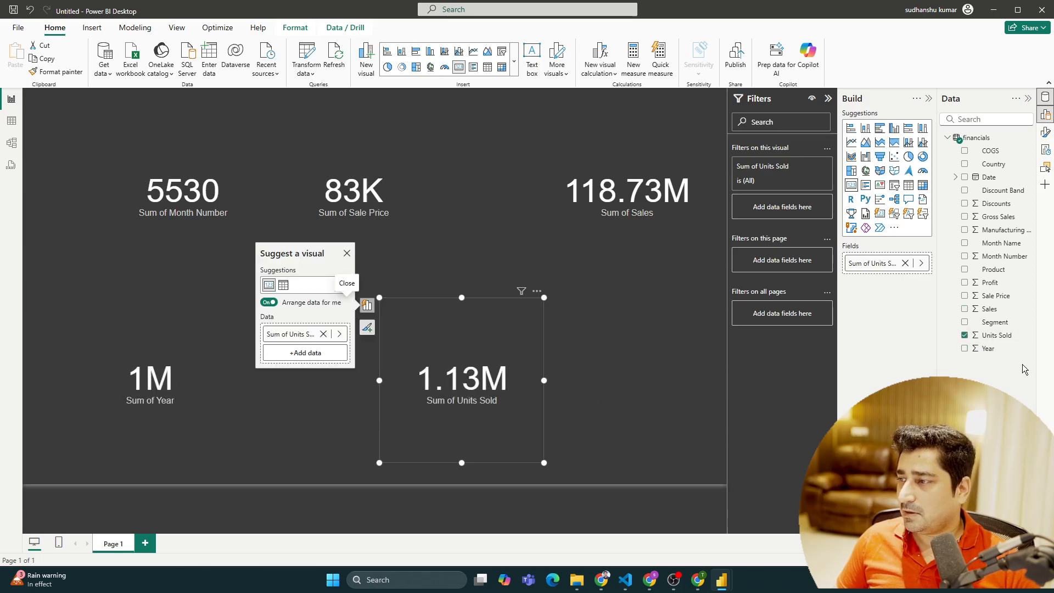
{"action": "left_click_drag", "start_coordinate": [996, 203], "coordinate": [679, 334]}
- Arrange the cards in two rows of three, with Sales ending the upper row and Year, Units Sold and Discounts below
{"action": "left_click_drag", "start_coordinate": [457, 381], "coordinate": [361, 352]}
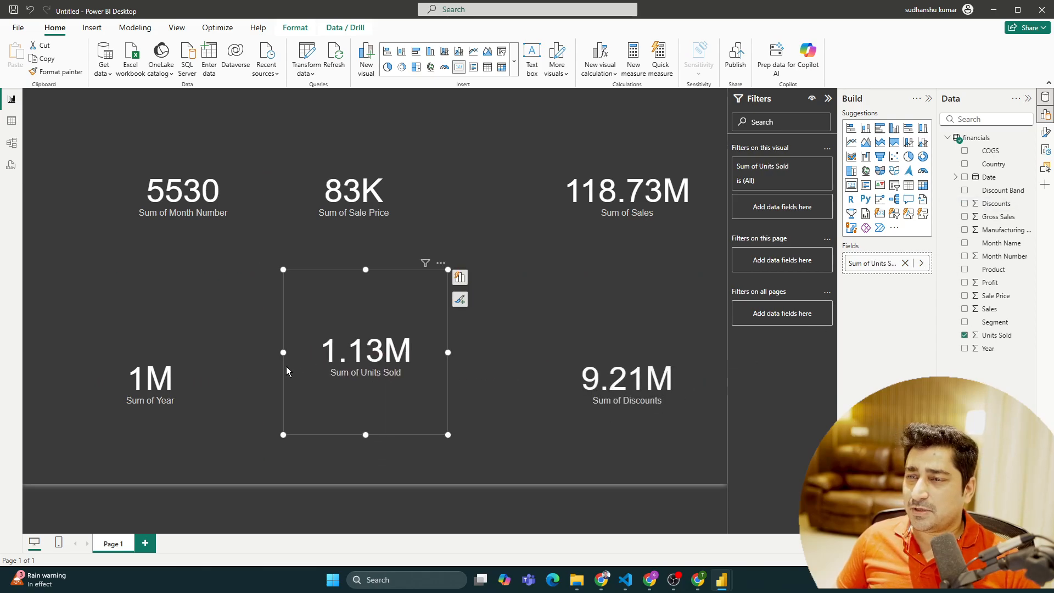
{"action": "left_click_drag", "start_coordinate": [190, 375], "coordinate": [208, 363]}
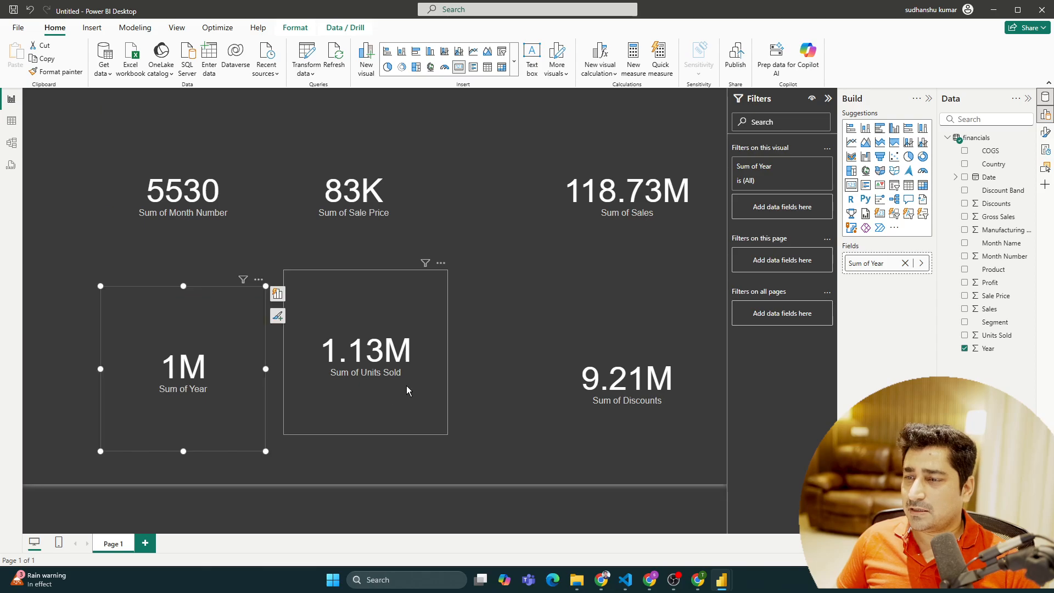
{"action": "left_click_drag", "start_coordinate": [399, 400], "coordinate": [399, 406]}
{"action": "left_click_drag", "start_coordinate": [637, 387], "coordinate": [569, 381]}
{"action": "left_click_drag", "start_coordinate": [644, 191], "coordinate": [572, 203]}
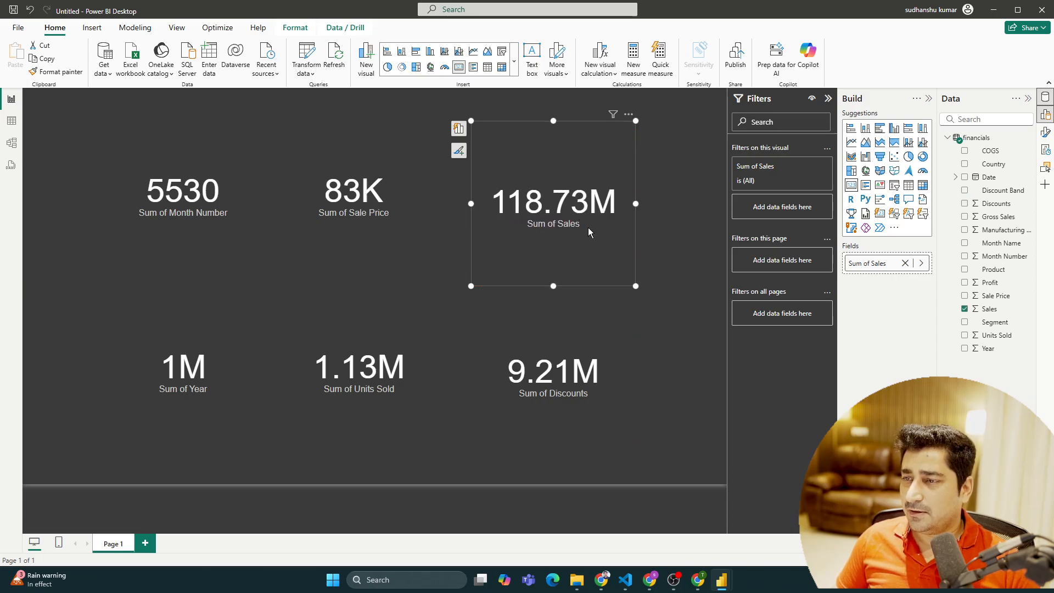
{"action": "left_click", "coordinate": [373, 133]}
{"action": "left_click", "coordinate": [198, 129]}
{"action": "left_click", "coordinate": [647, 464]}
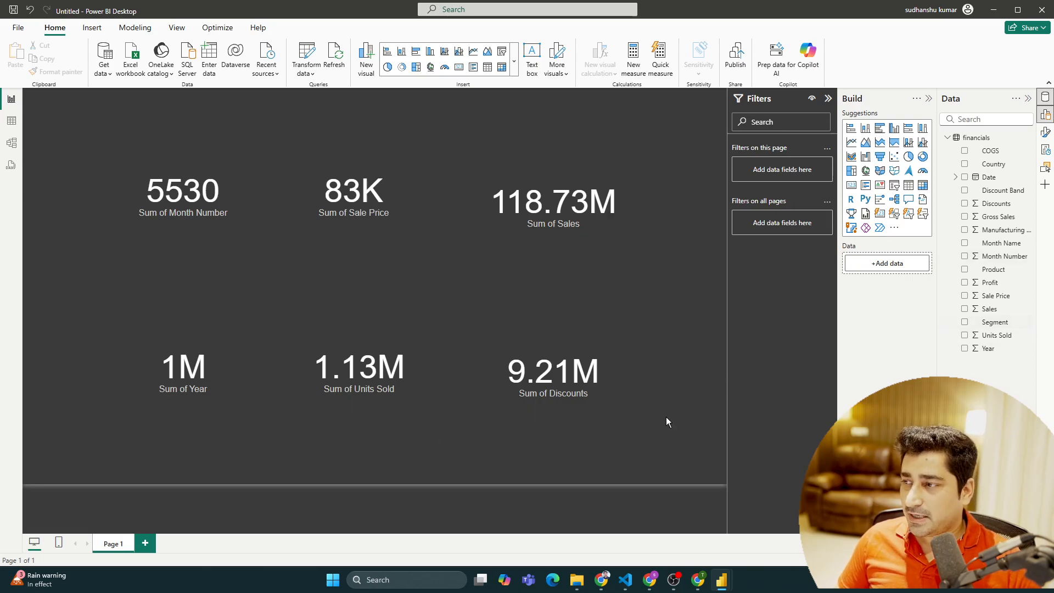
- Try adding the Profit field to the Sum of Sales card and undo the change
{"action": "left_click_drag", "start_coordinate": [1027, 282], "coordinate": [623, 249]}
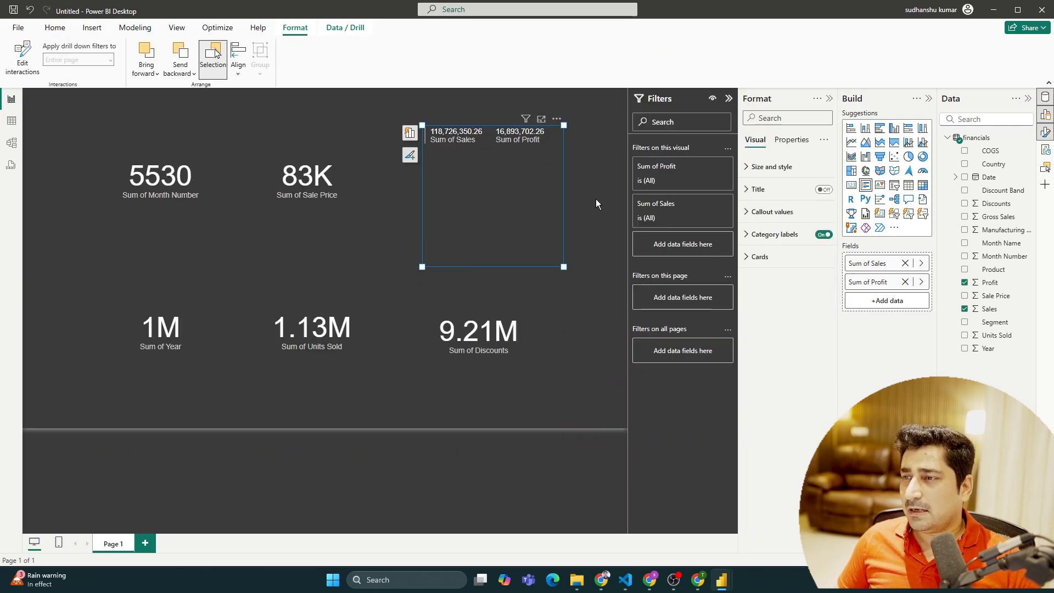
{"action": "left_click", "coordinate": [409, 132]}
{"action": "left_click", "coordinate": [229, 137]}
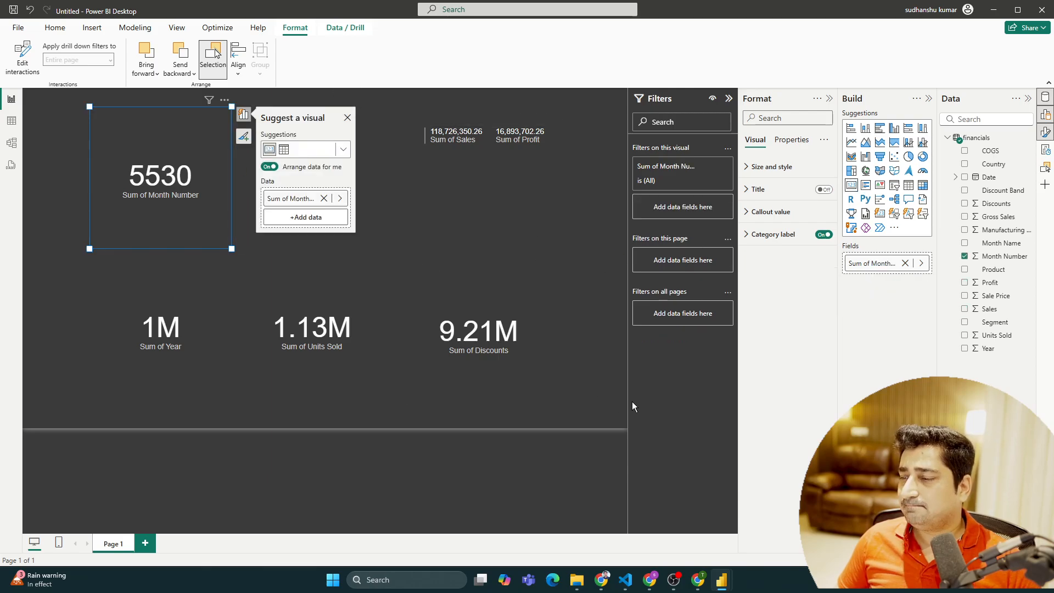
{"action": "left_click", "coordinate": [572, 405]}
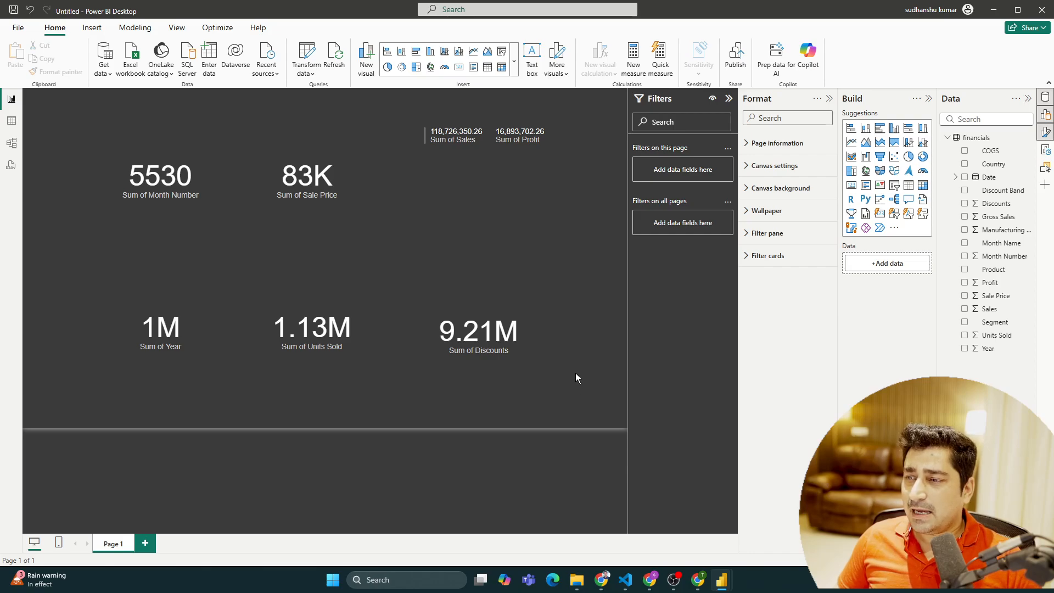
{"action": "left_click", "coordinate": [110, 123]}
{"action": "left_click", "coordinate": [44, 154]}
{"action": "key", "text": "ctrl+z"}
{"action": "key", "text": "ctrl+z"}
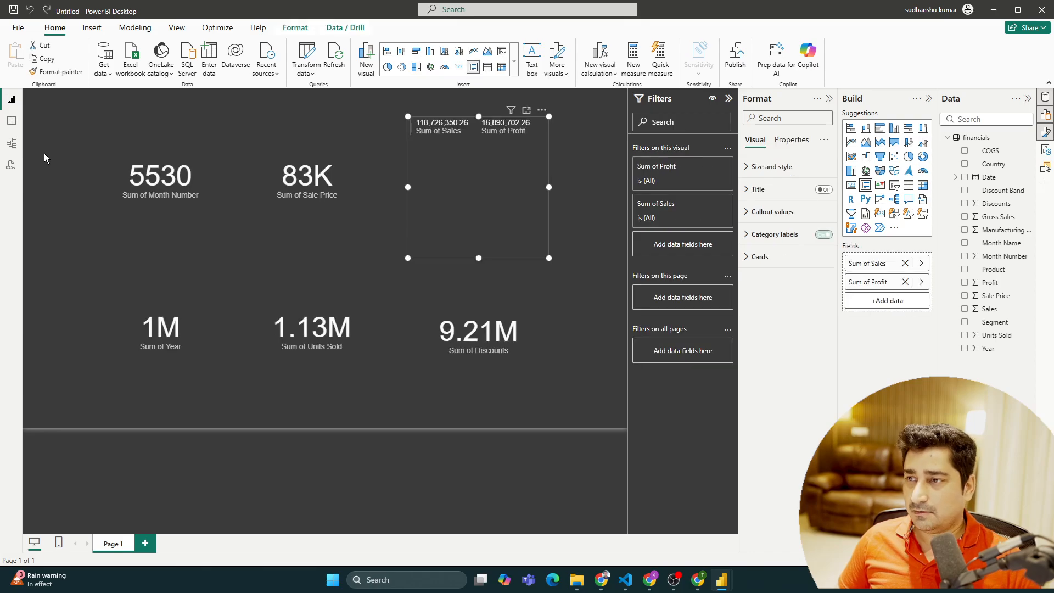
{"action": "left_click", "coordinate": [572, 394]}
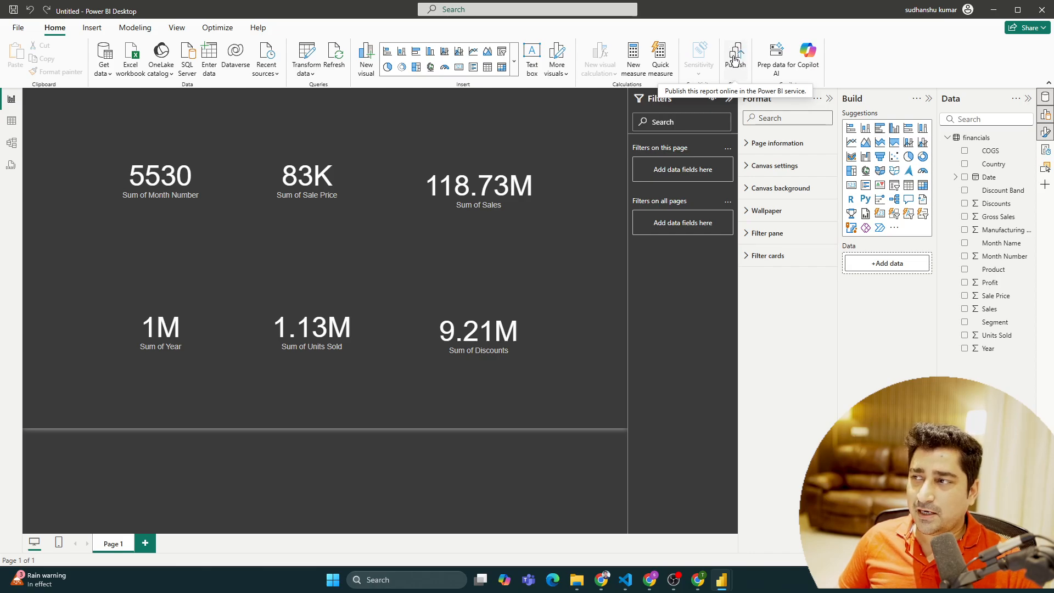
- Check the signed-in account, start publishing the report, and save the file as testing in the Documents folder
{"action": "left_click", "coordinate": [936, 13]}
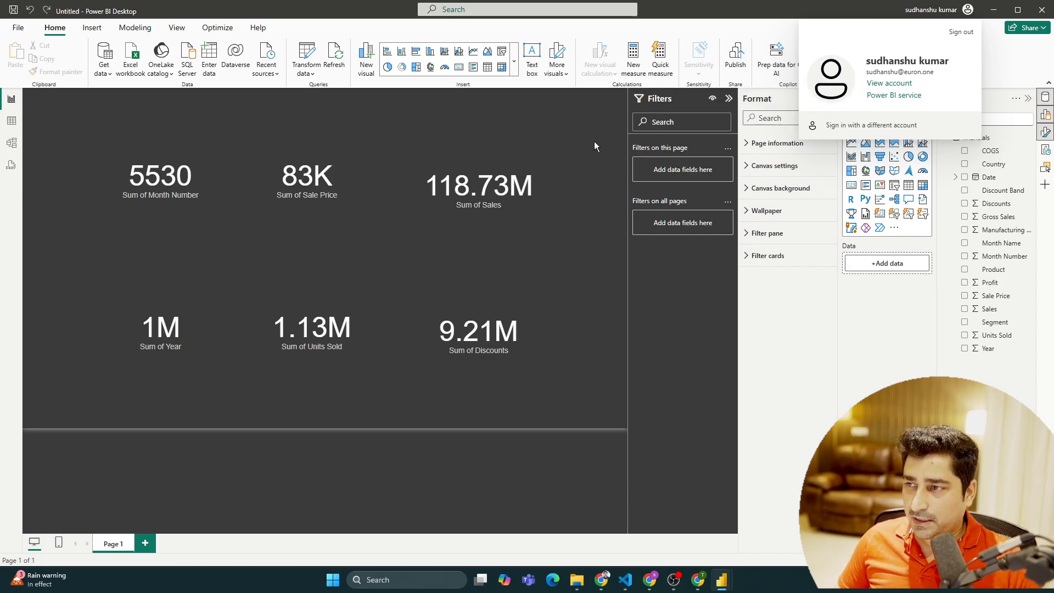
{"action": "left_click", "coordinate": [736, 57]}
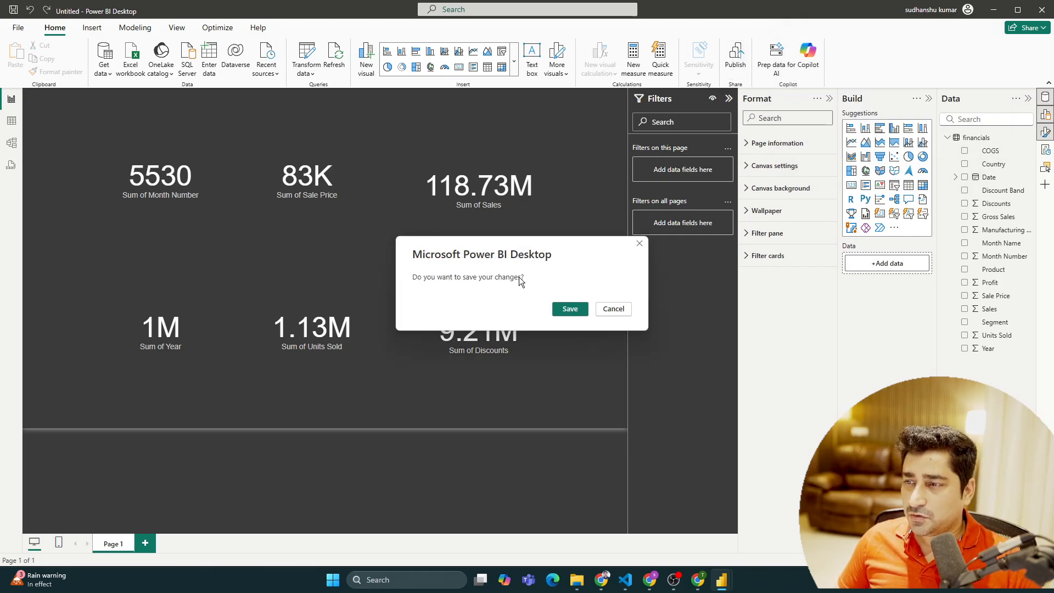
{"action": "left_click", "coordinate": [568, 309]}
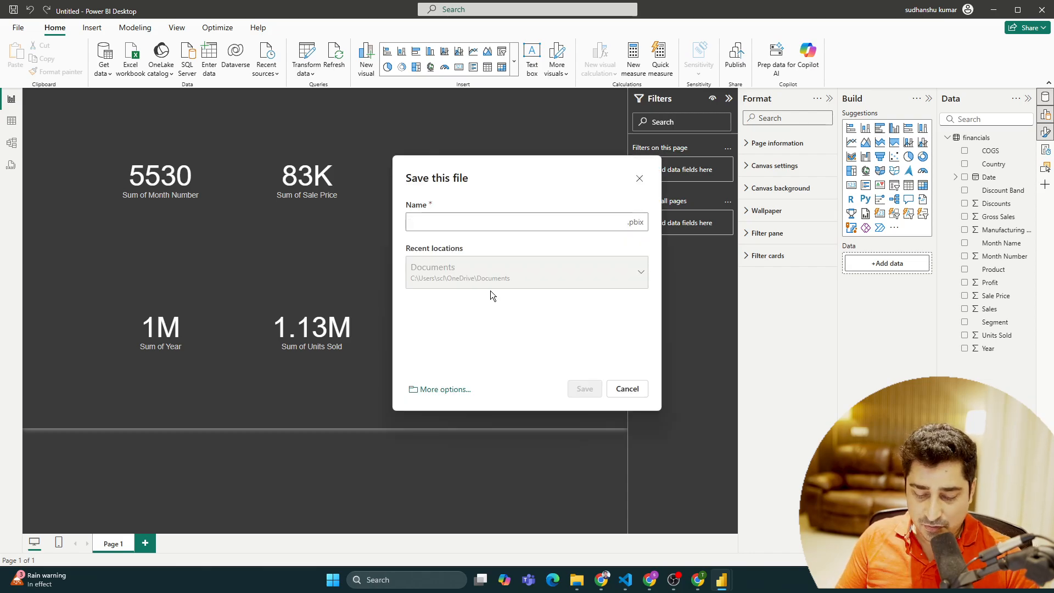
{"action": "type", "text": "testting"}
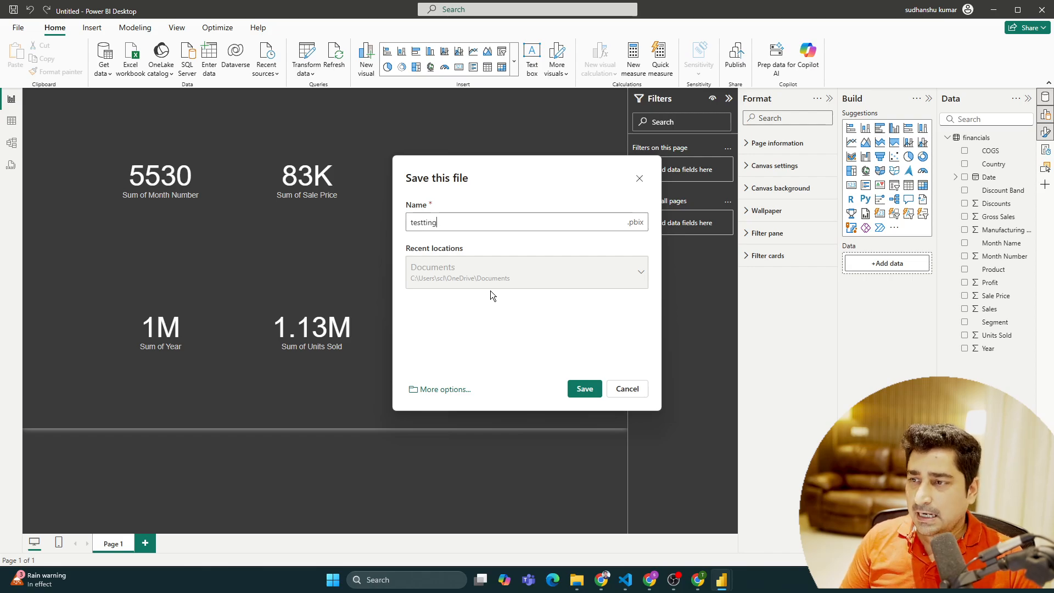
{"action": "key", "text": "BackSpace"}
{"action": "key", "text": "BackSpace"}
{"action": "key", "text": "BackSpace"}
{"action": "key", "text": "BackSpace"}
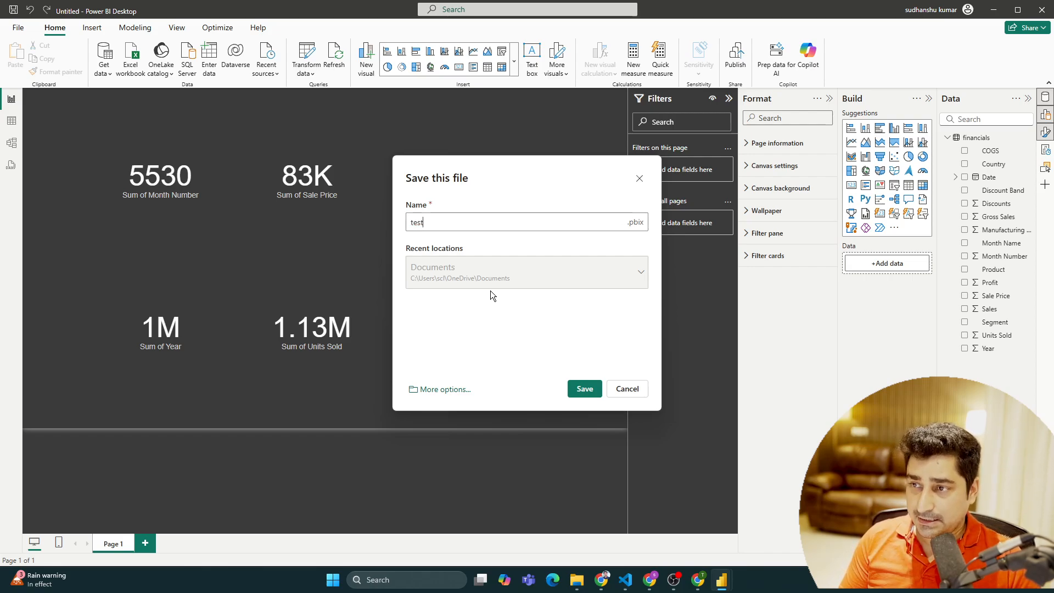
{"action": "type", "text": "ing"}
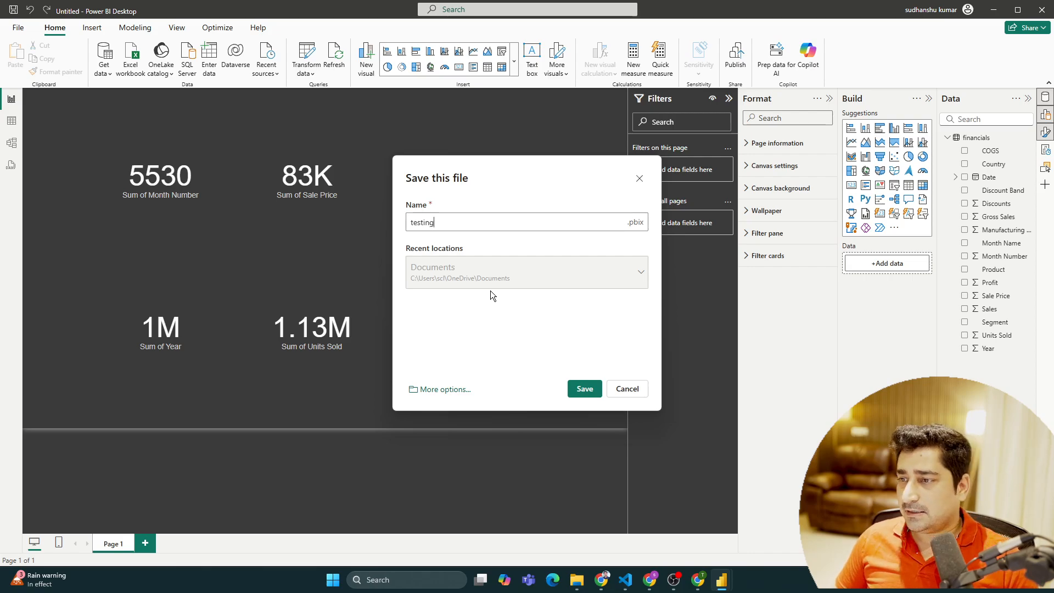
{"action": "left_click", "coordinate": [581, 391]}
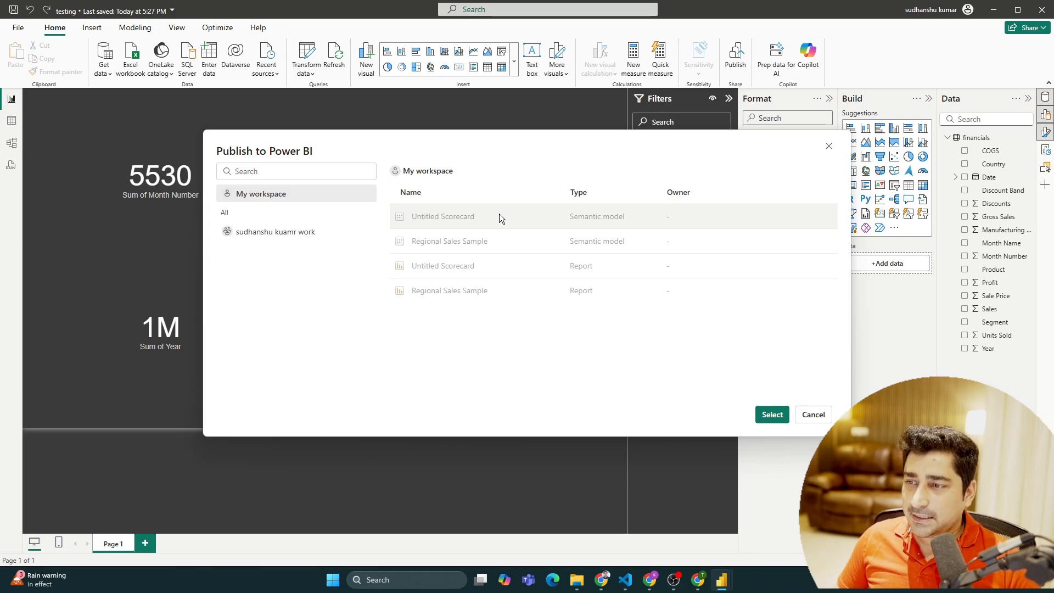
- Publish the report to the named work workspace instead of My workspace and open the published testing.pbix in the work browser profile
{"action": "left_click", "coordinate": [299, 235]}
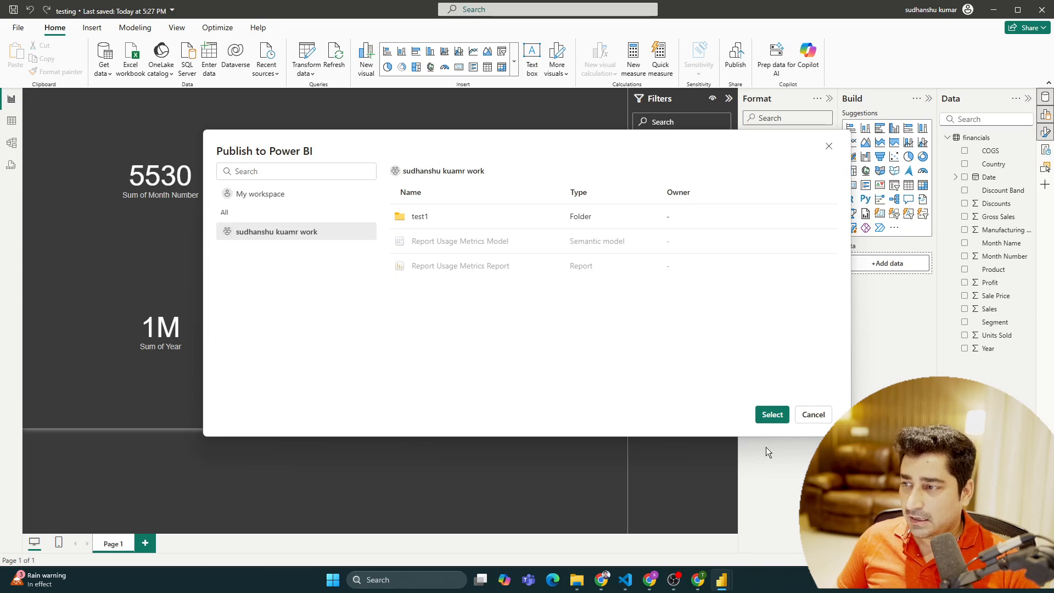
{"action": "left_click", "coordinate": [768, 415]}
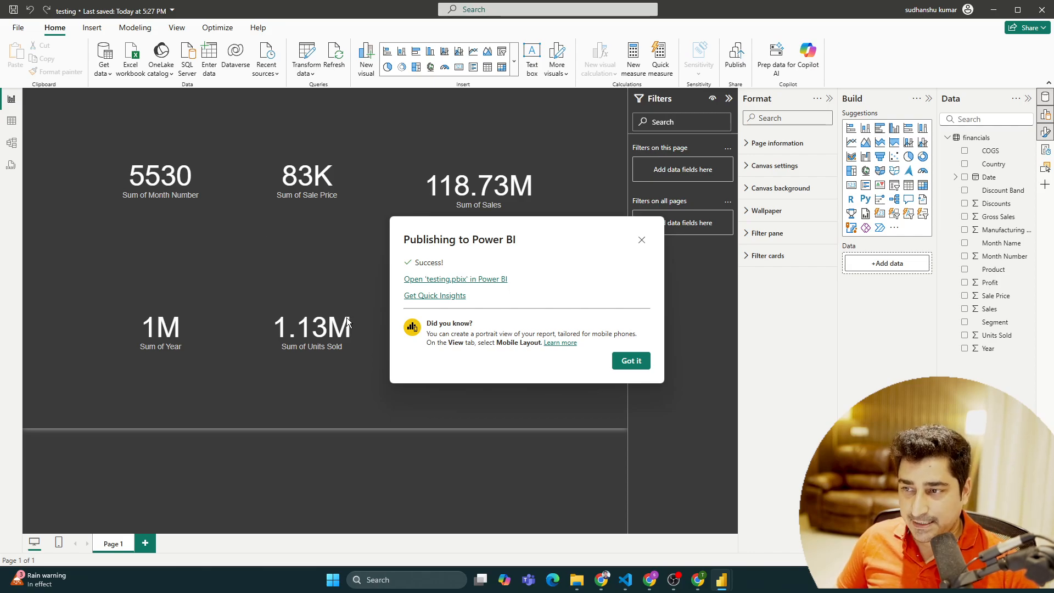
{"action": "left_click", "coordinate": [460, 280]}
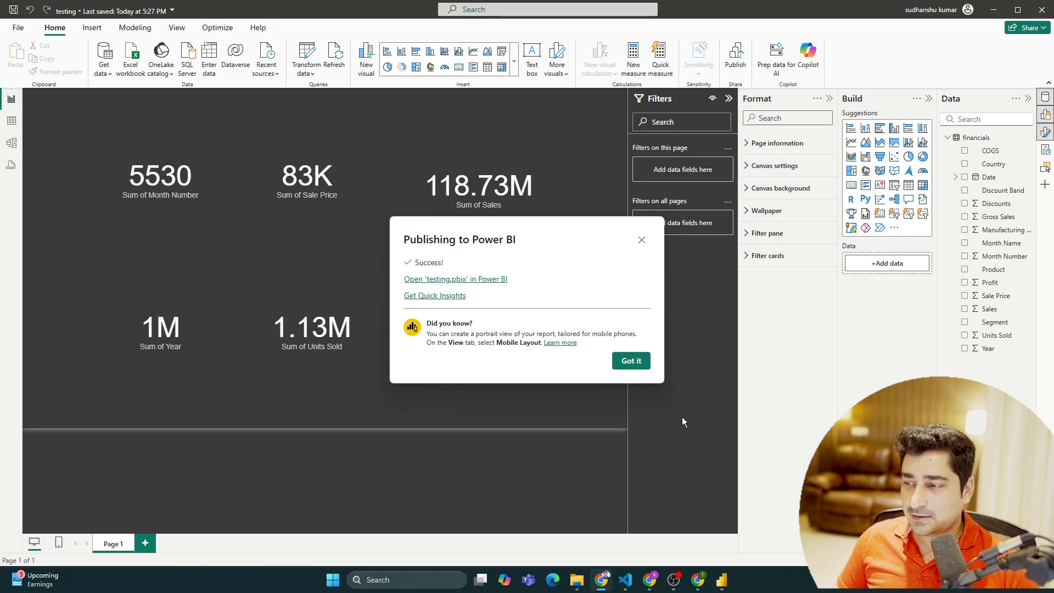
{"action": "left_click", "coordinate": [650, 581]}
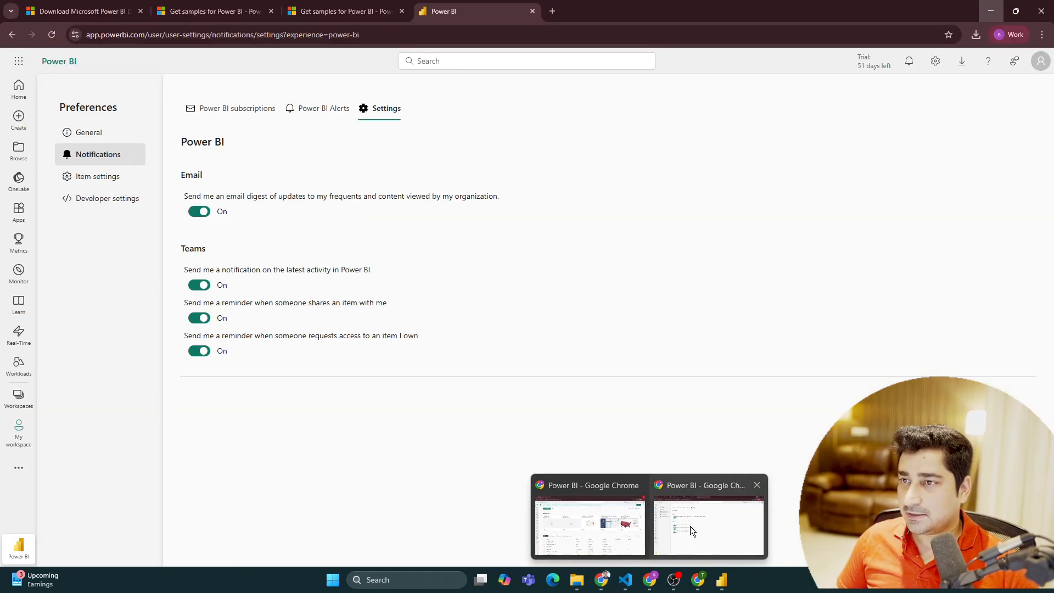
{"action": "left_click", "coordinate": [690, 526]}
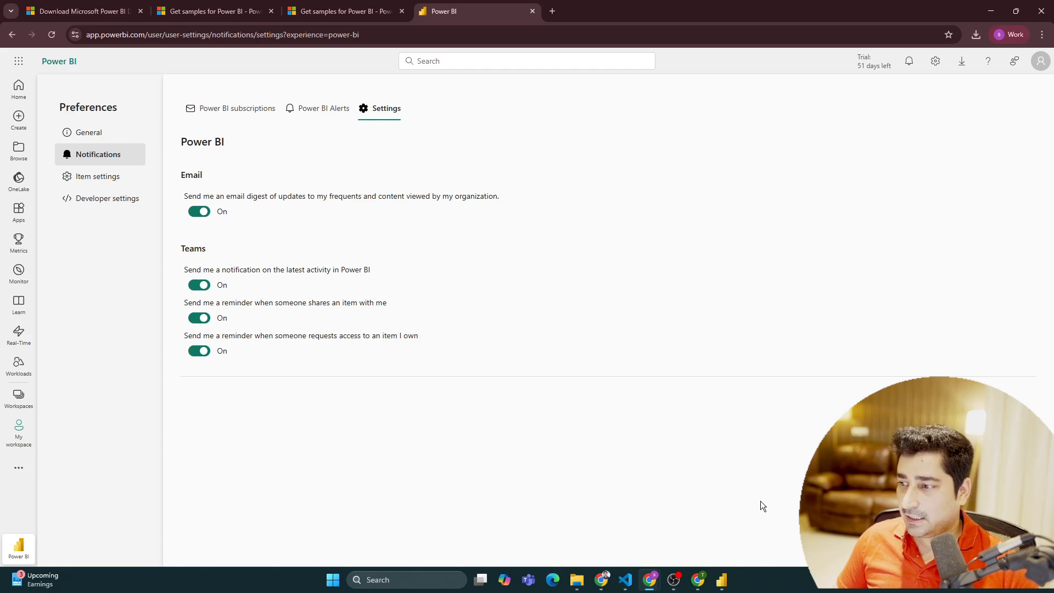
{"action": "mouse_move", "coordinate": [721, 582]}
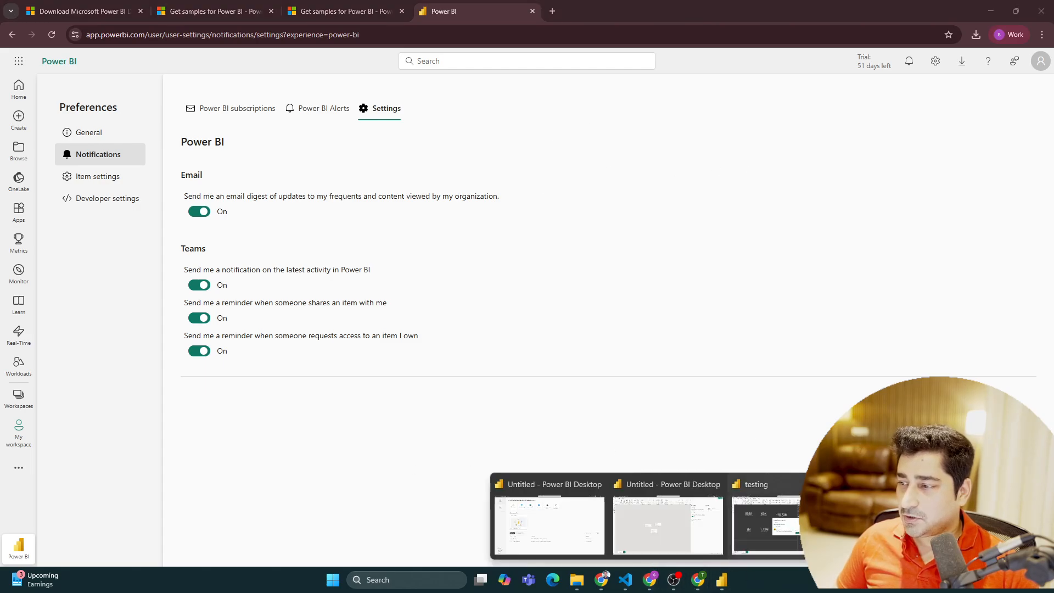
{"action": "left_click", "coordinate": [766, 524]}
{"action": "left_click", "coordinate": [494, 280]}
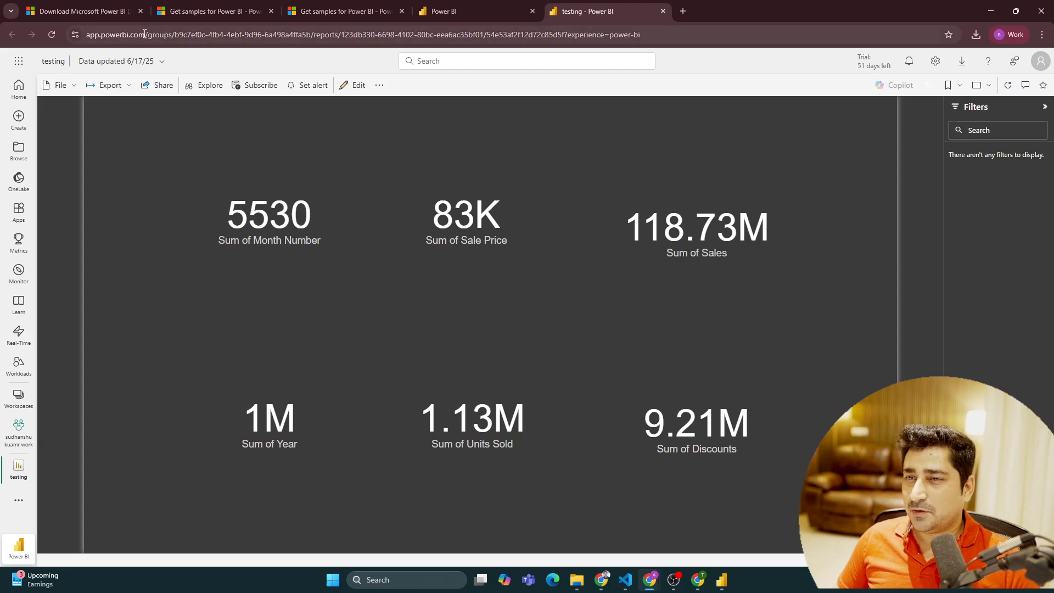
- Inspect the published report's web address, and switch back to Power BI Desktop to close the publishing confirmation
{"action": "mouse_move", "coordinate": [144, 36]}
{"action": "left_mouse_down"}
{"action": "mouse_move", "coordinate": [88, 39]}
{"action": "mouse_move", "coordinate": [159, 37]}
{"action": "left_mouse_up"}
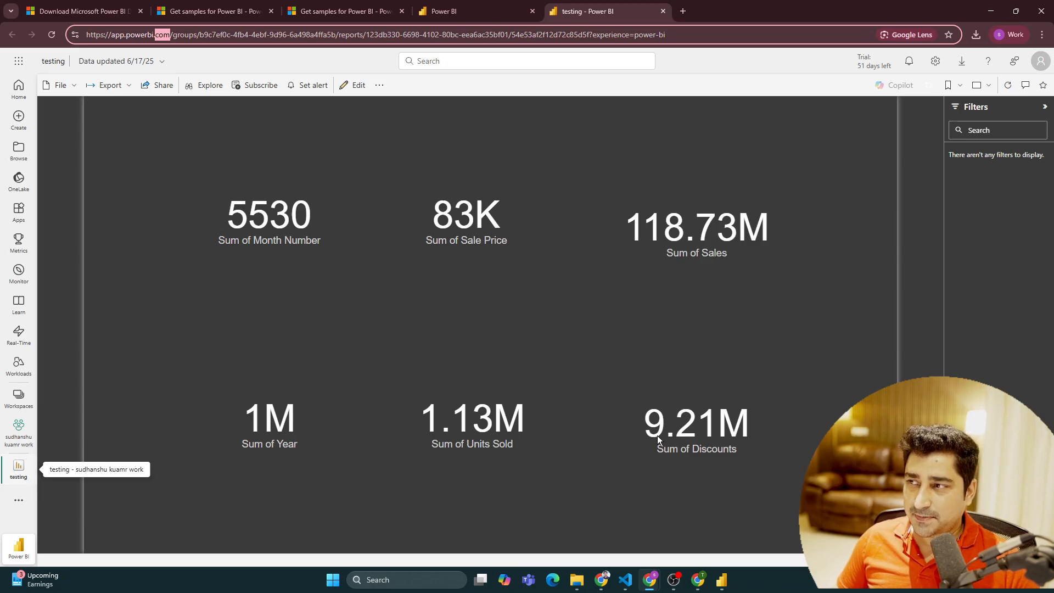
{"action": "left_click", "coordinate": [782, 61]}
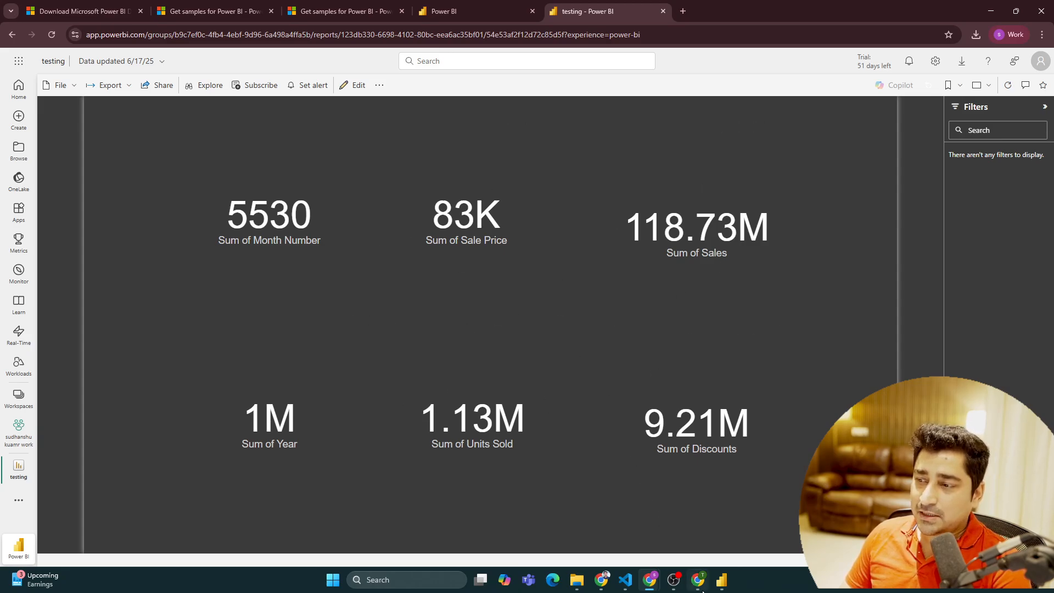
{"action": "left_click", "coordinate": [721, 579]}
{"action": "left_click", "coordinate": [785, 526]}
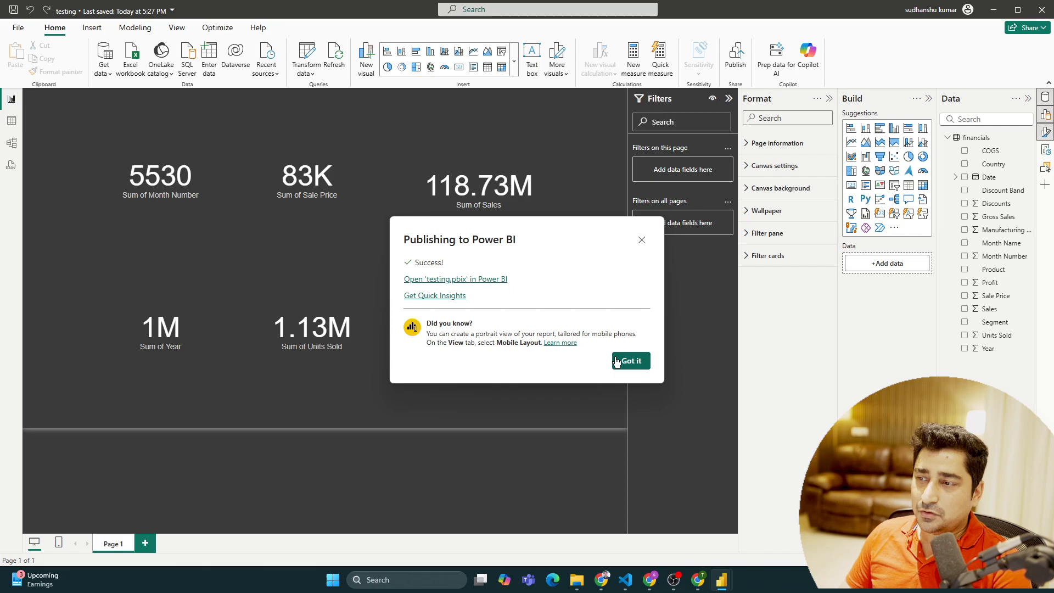
{"action": "left_click", "coordinate": [641, 241]}
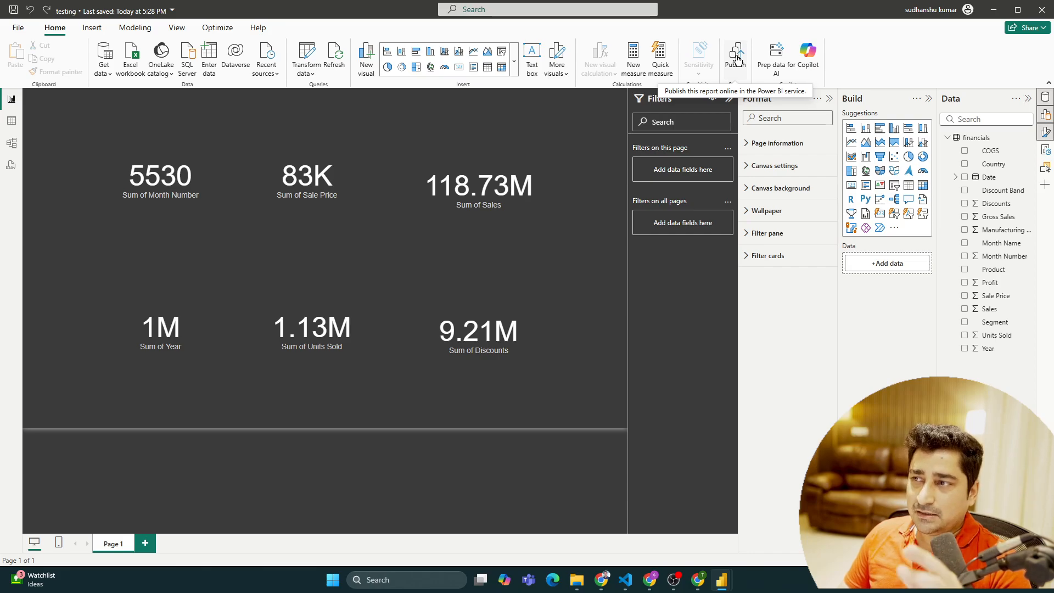
- Switch to the published testing report in Power BI service and review its export options without exporting
{"action": "left_click", "coordinate": [993, 10]}
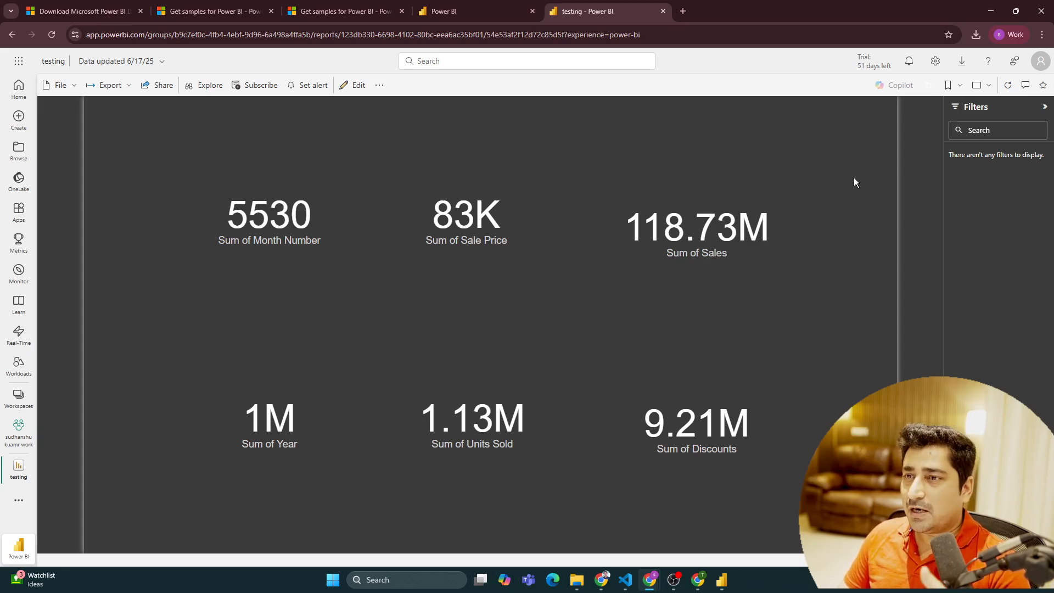
{"action": "left_click", "coordinate": [124, 88]}
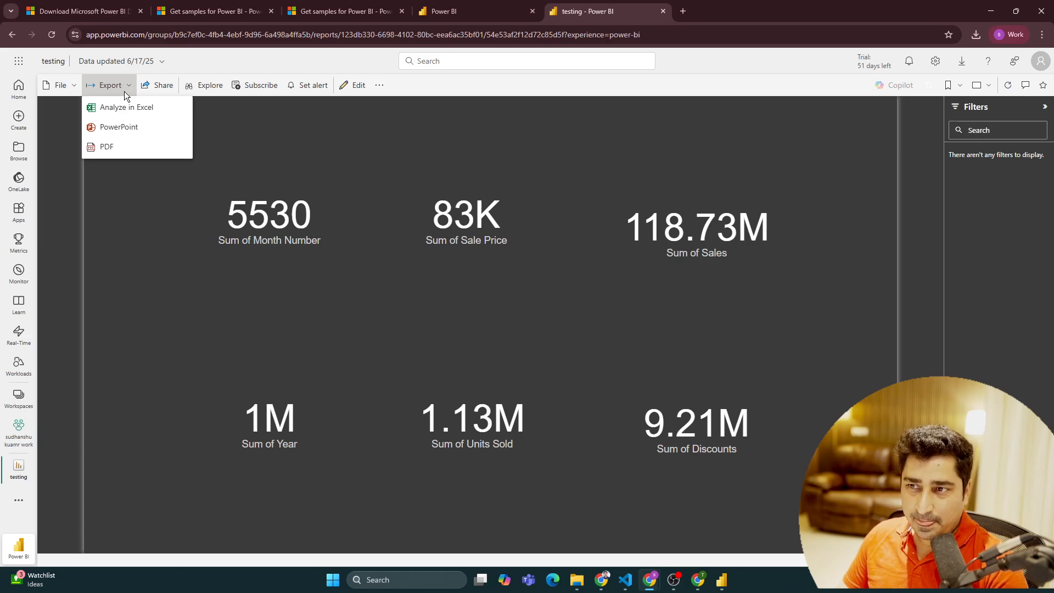
{"action": "left_click", "coordinate": [143, 208]}
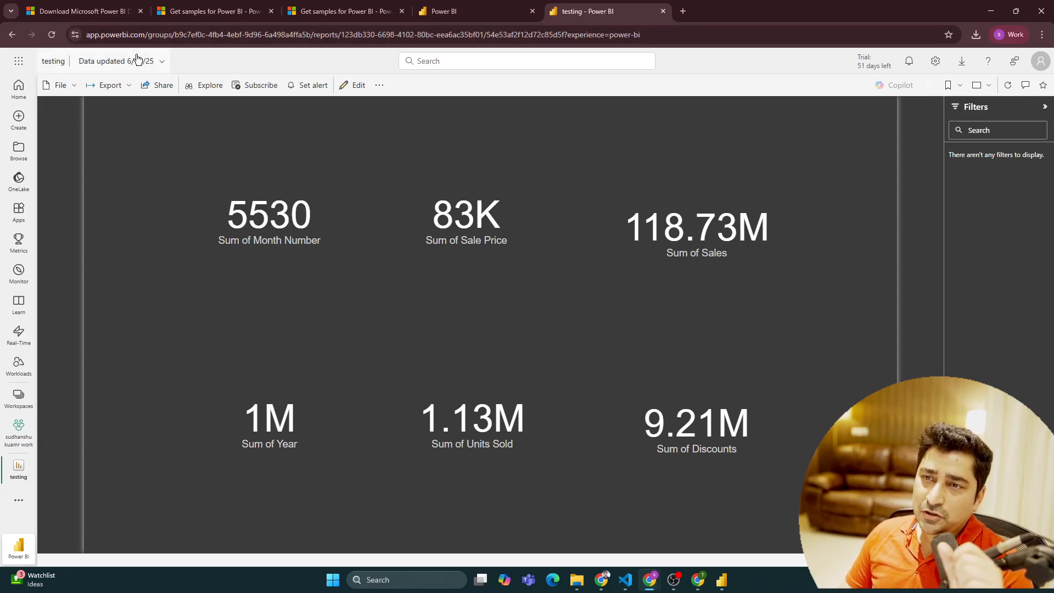
- Go to the Power BI service home page and browse through the recommended content in both directions
{"action": "left_click", "coordinate": [20, 91]}
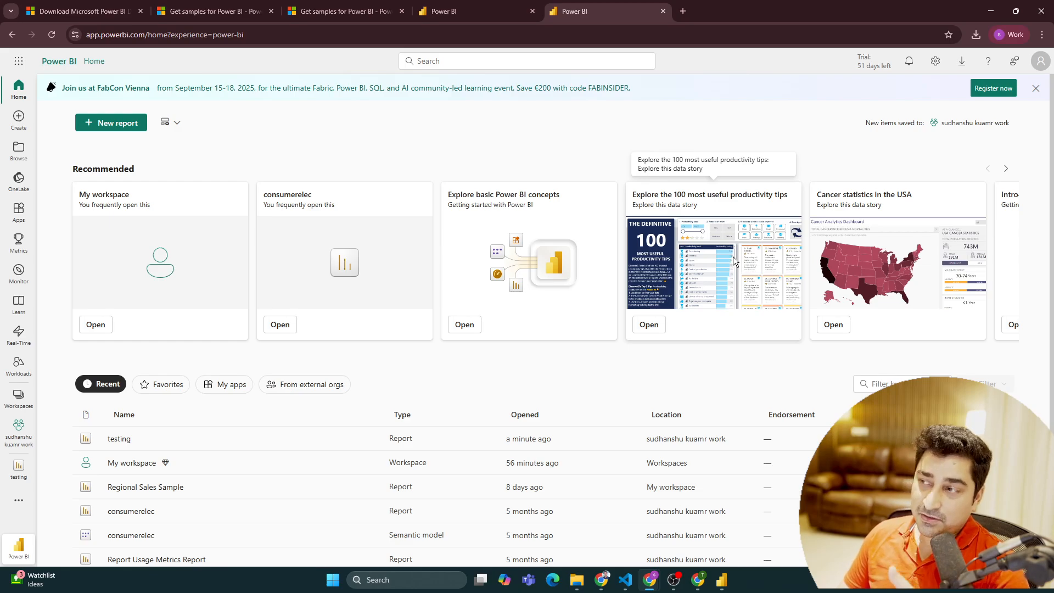
{"action": "left_click", "coordinate": [1011, 172]}
{"action": "left_click", "coordinate": [1012, 173]}
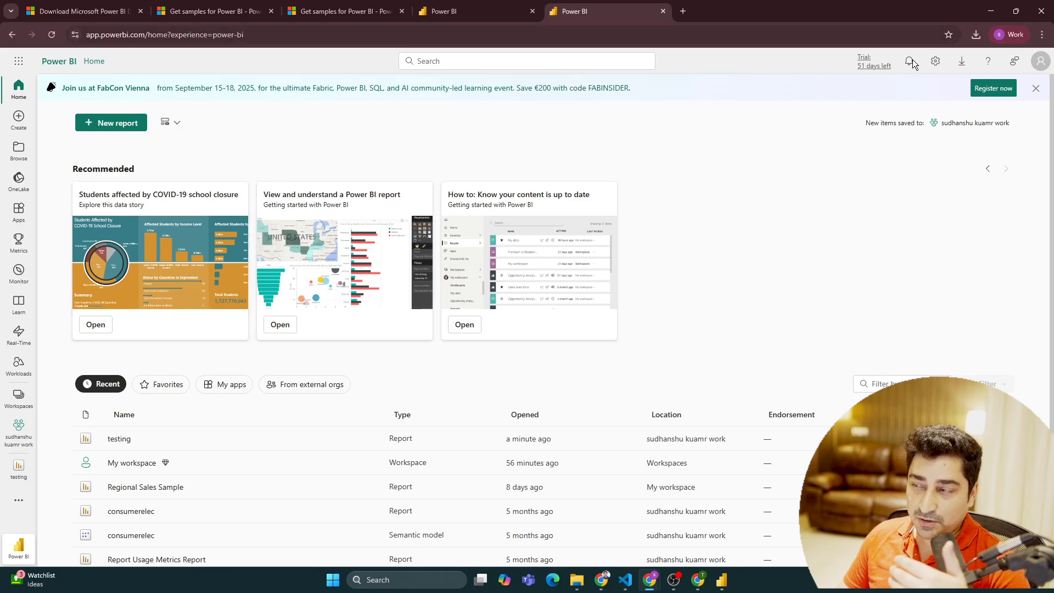
{"action": "left_click", "coordinate": [987, 170]}
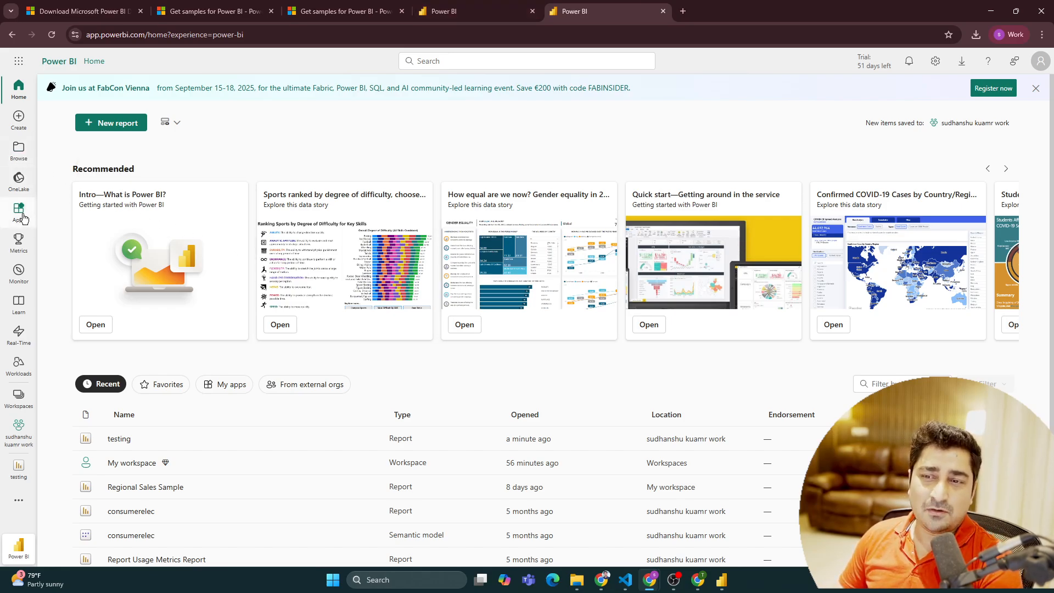
- Open the Real-Time hub, dismiss its welcome message to view the data streams, and return to the home page
{"action": "left_click", "coordinate": [21, 335]}
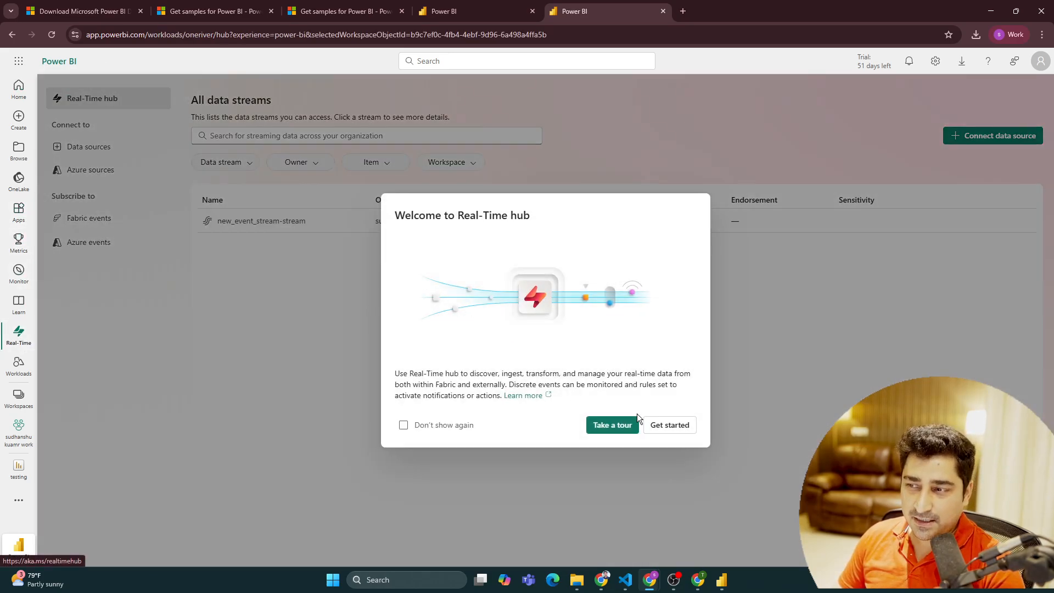
{"action": "left_click", "coordinate": [679, 433]}
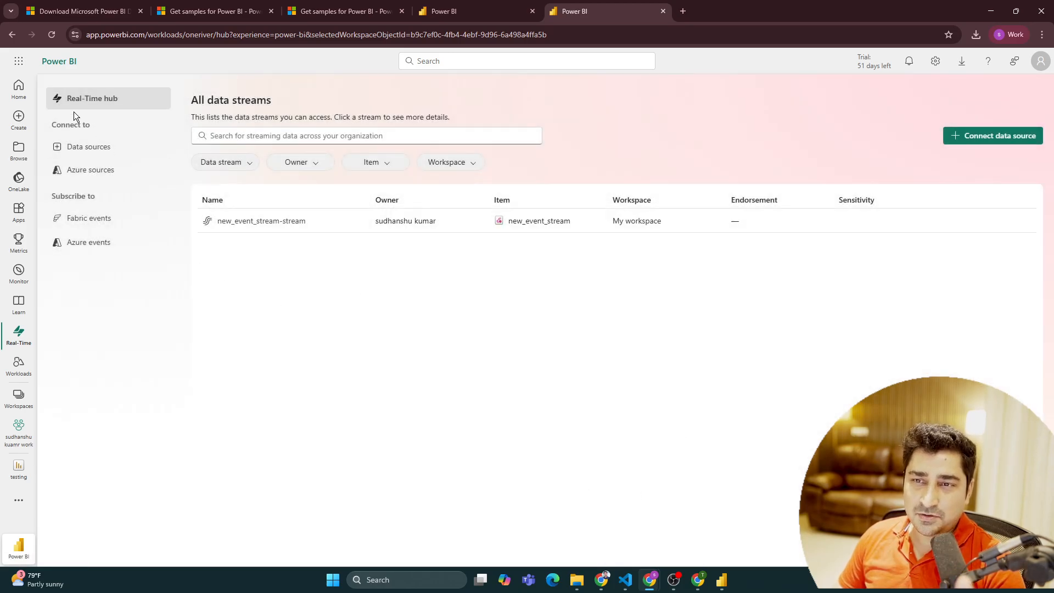
{"action": "left_click", "coordinate": [19, 88]}
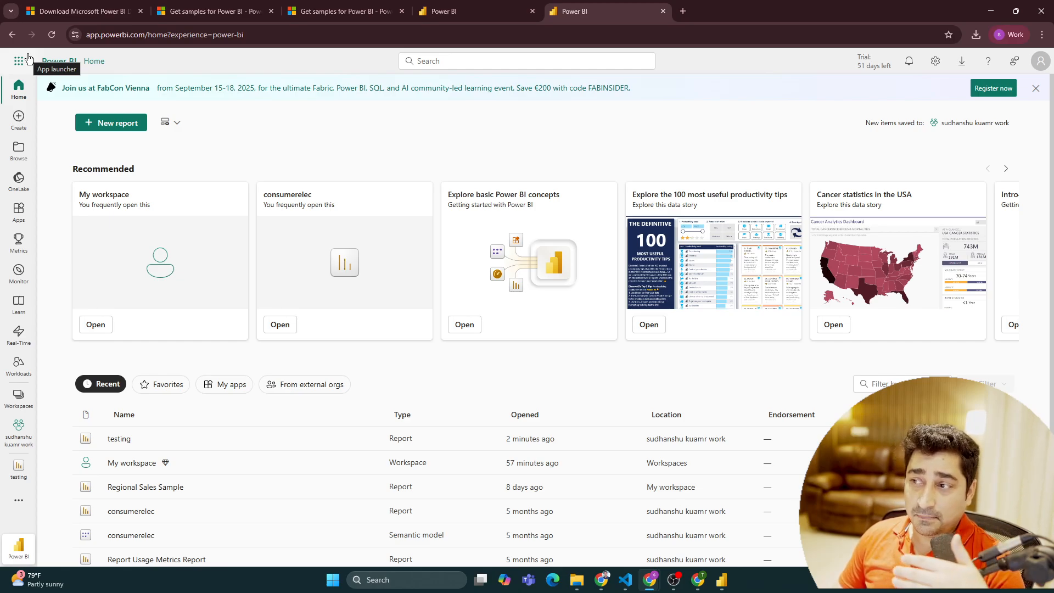
- Check the apps available in the Microsoft 365 app launcher, and switch back to the testing report in Power BI Desktop
{"action": "left_click", "coordinate": [27, 55]}
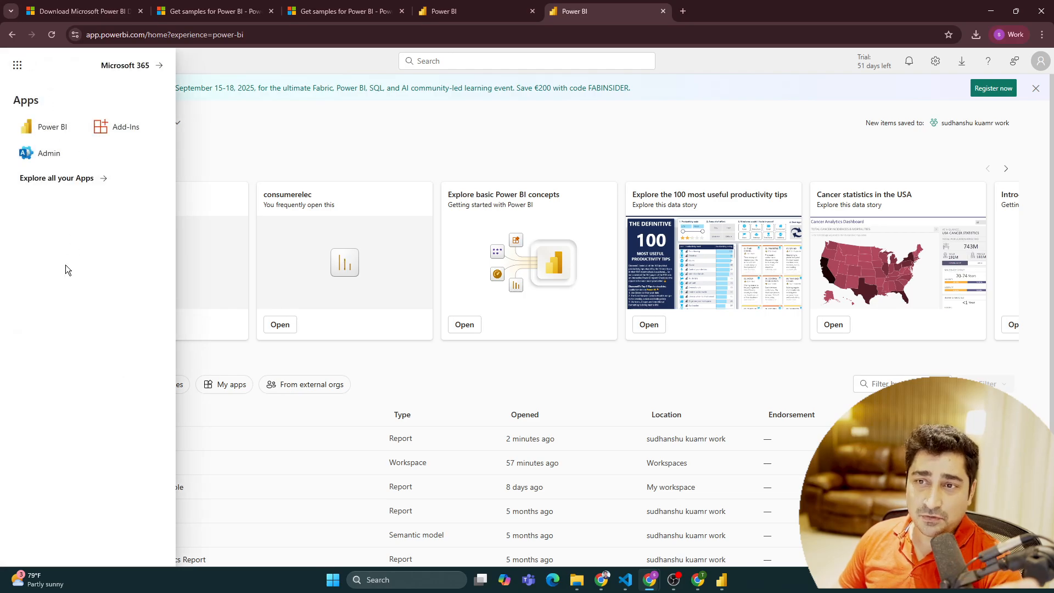
{"action": "left_click", "coordinate": [312, 124]}
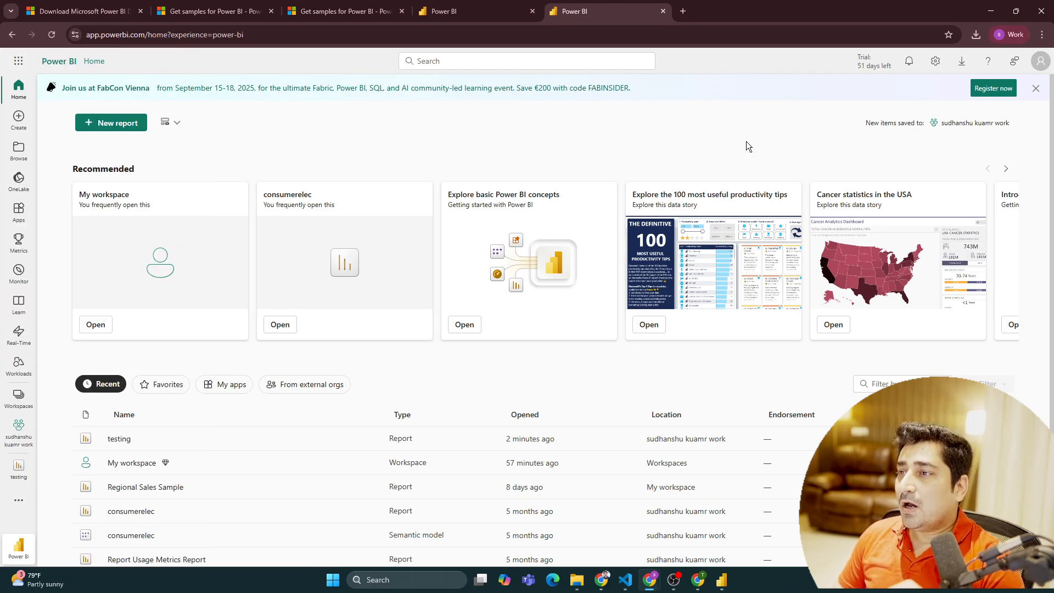
{"action": "left_click", "coordinate": [723, 583]}
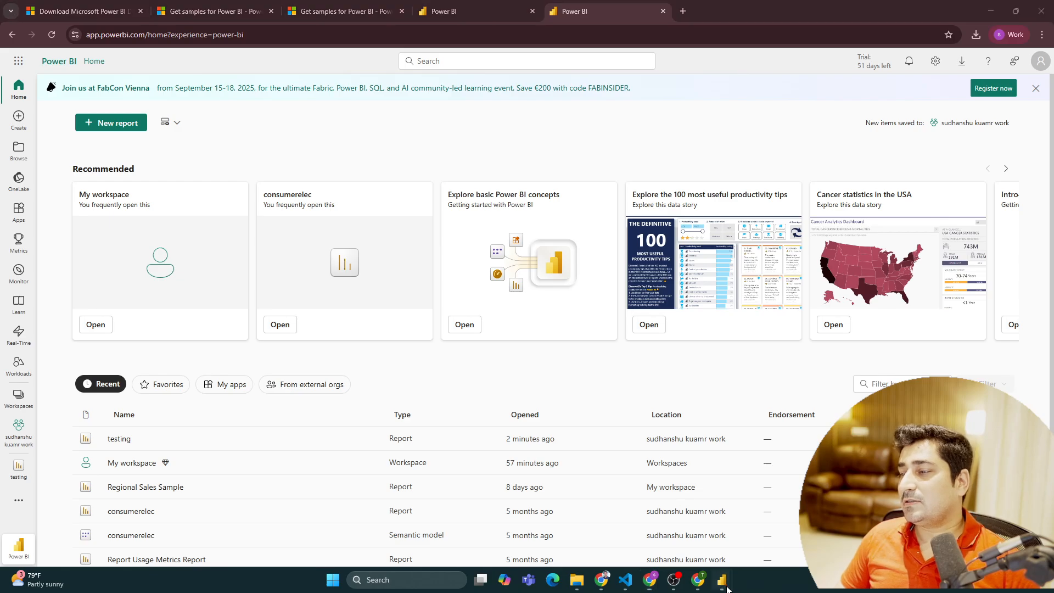
{"action": "left_click", "coordinate": [828, 521]}
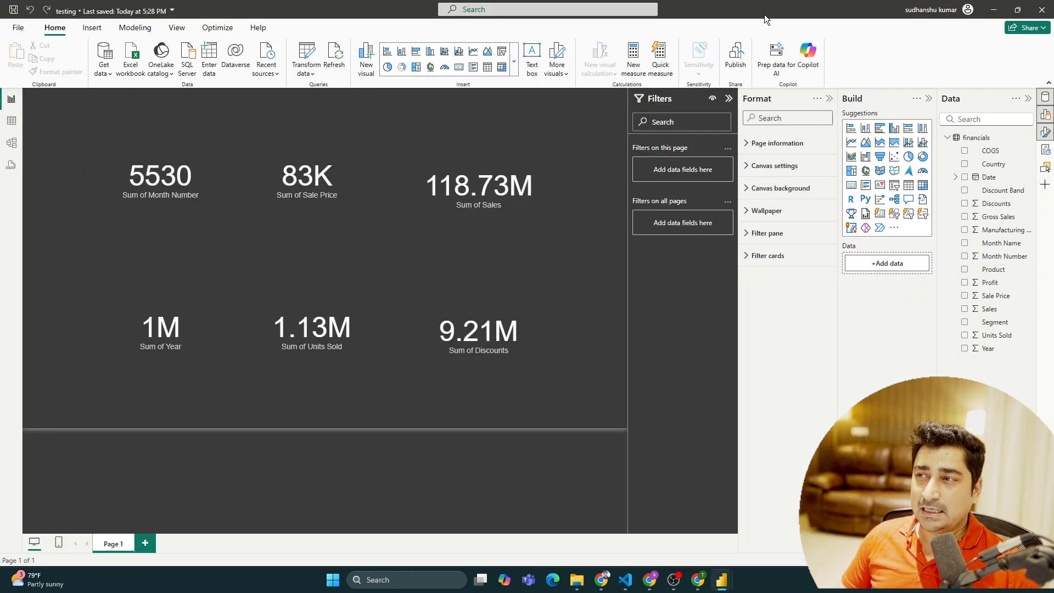